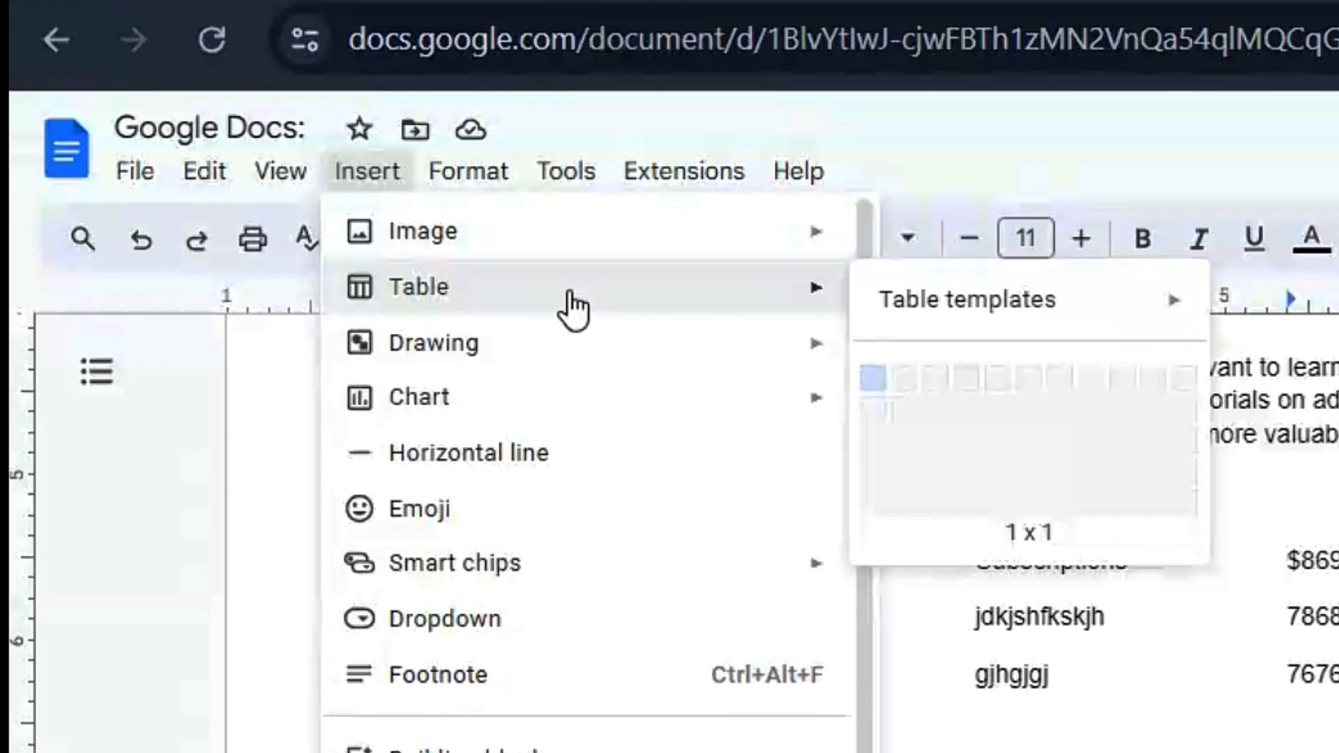
Step: Insert a 4 x 2 table below the income and expenditure list and add two rows at its end
mouse_move(861, 304)
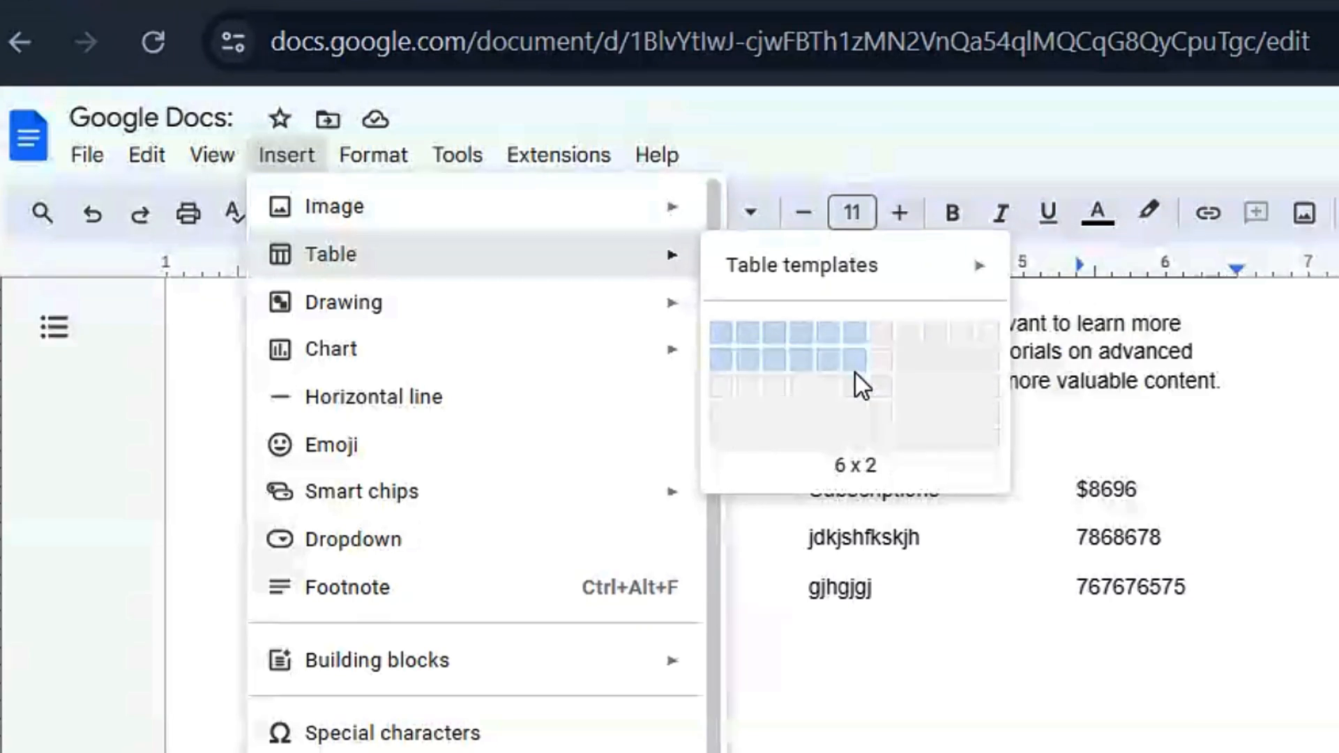
left_click(805, 357)
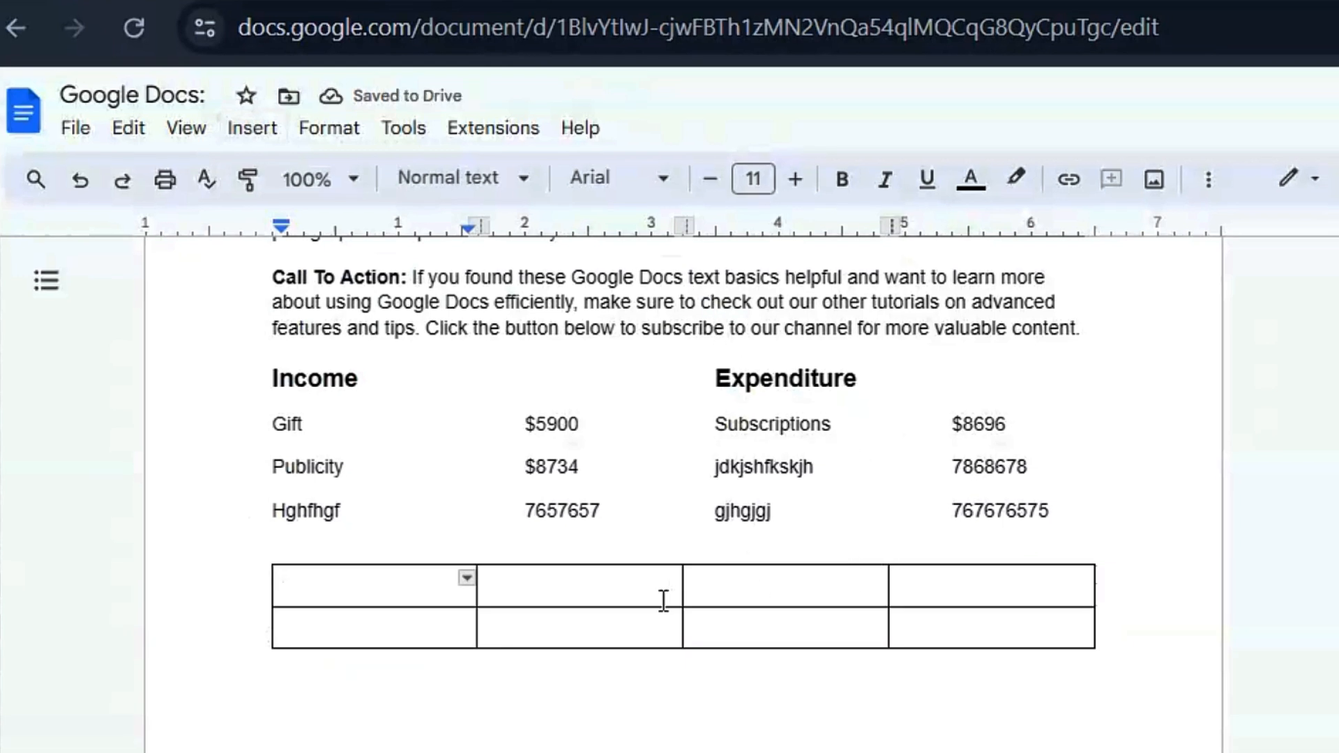
mouse_move(258, 636)
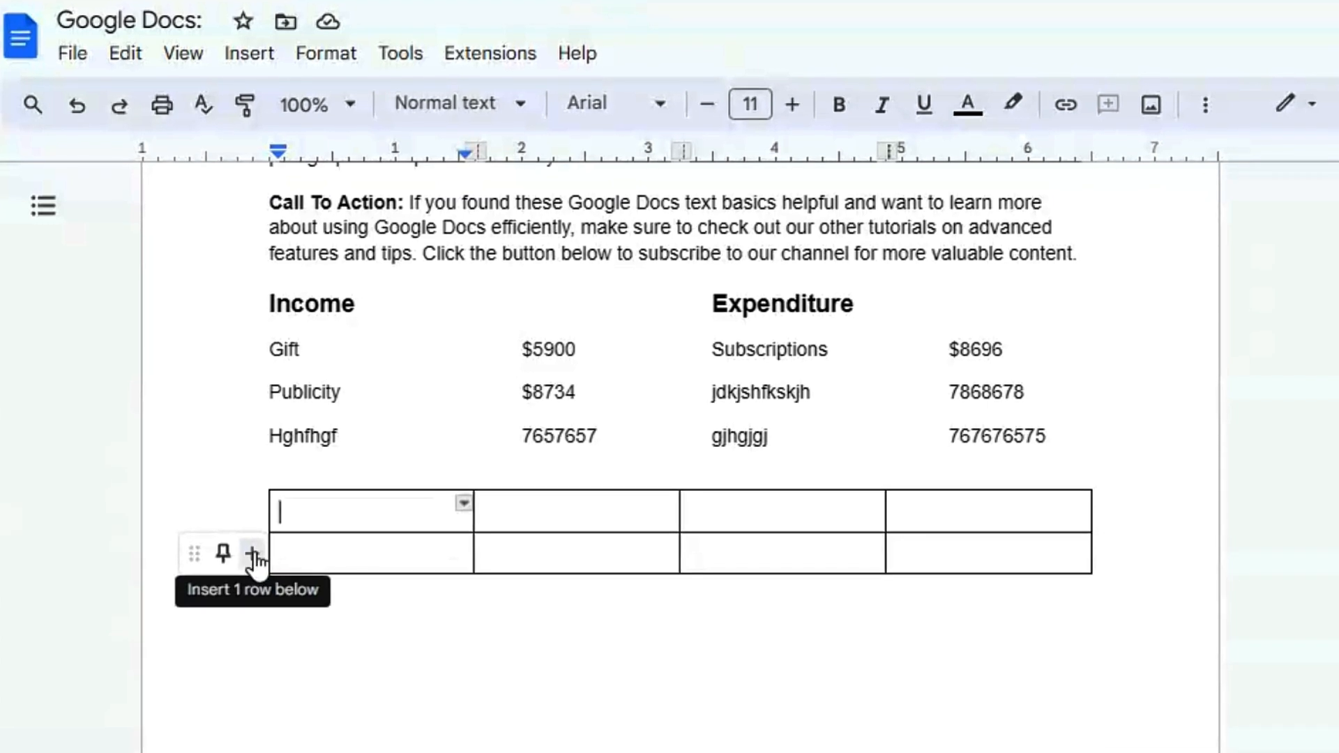
left_click(252, 553)
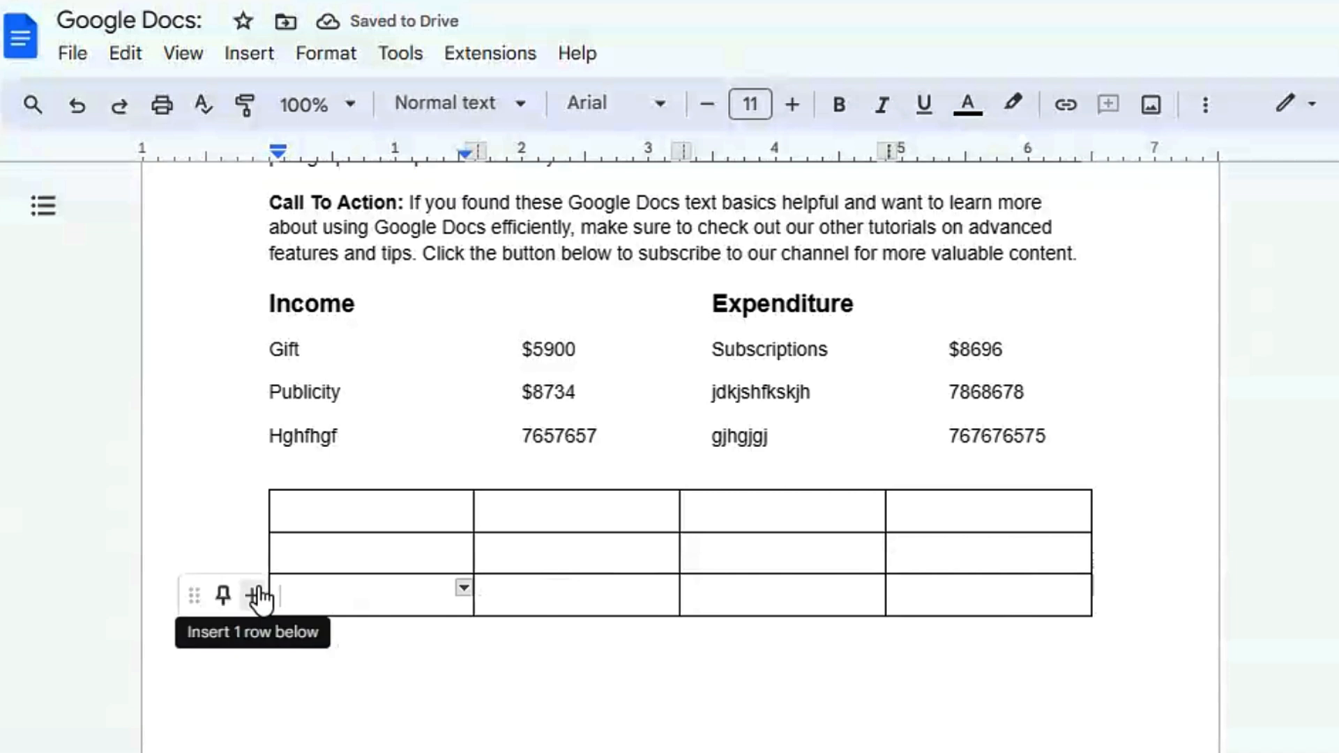
left_click(252, 596)
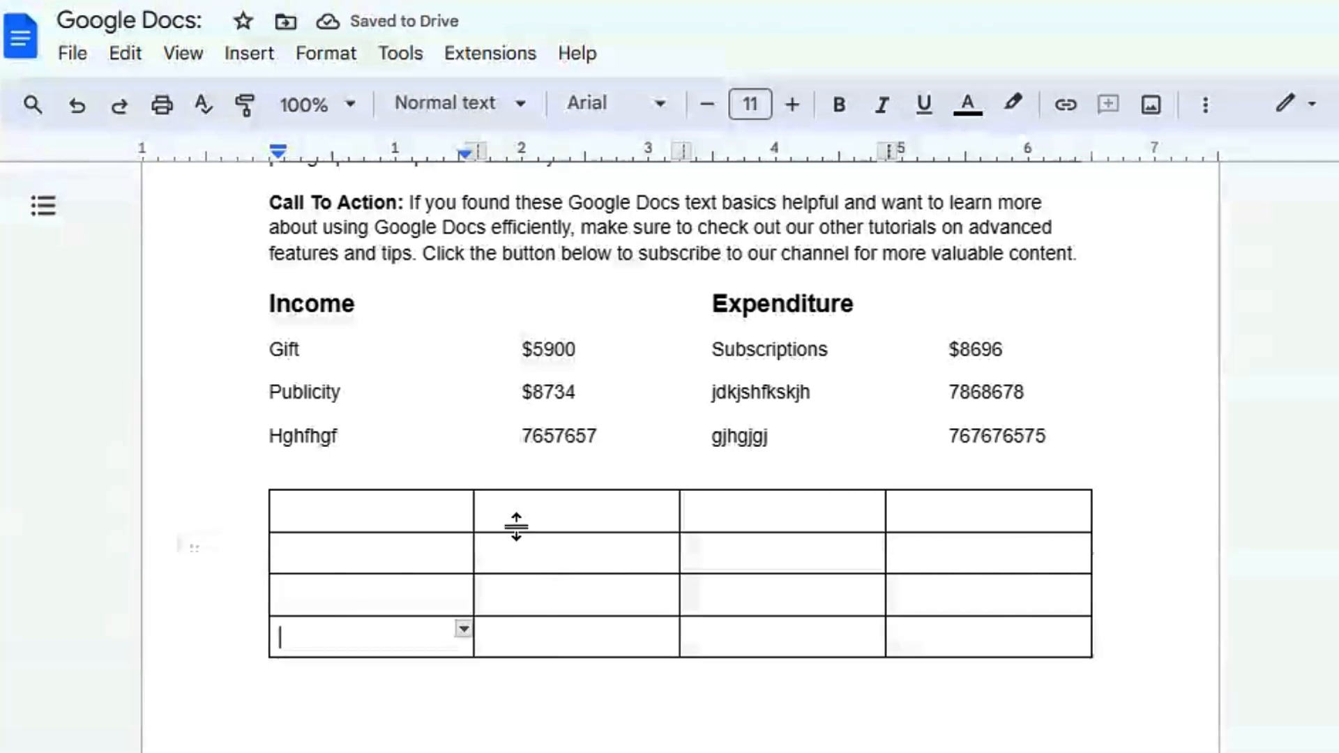
Step: Try inserting a column to the right of the table's first column and undo the insertion
mouse_move(427, 517)
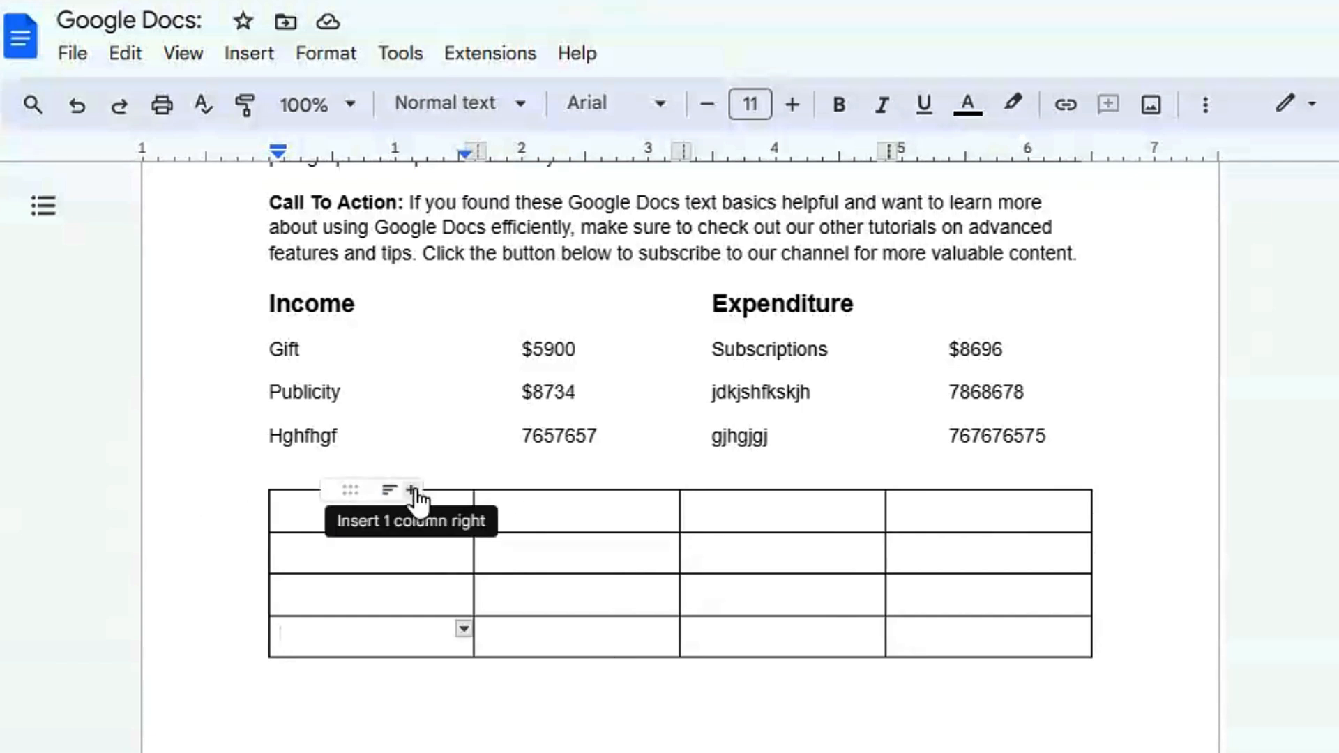
left_click(413, 492)
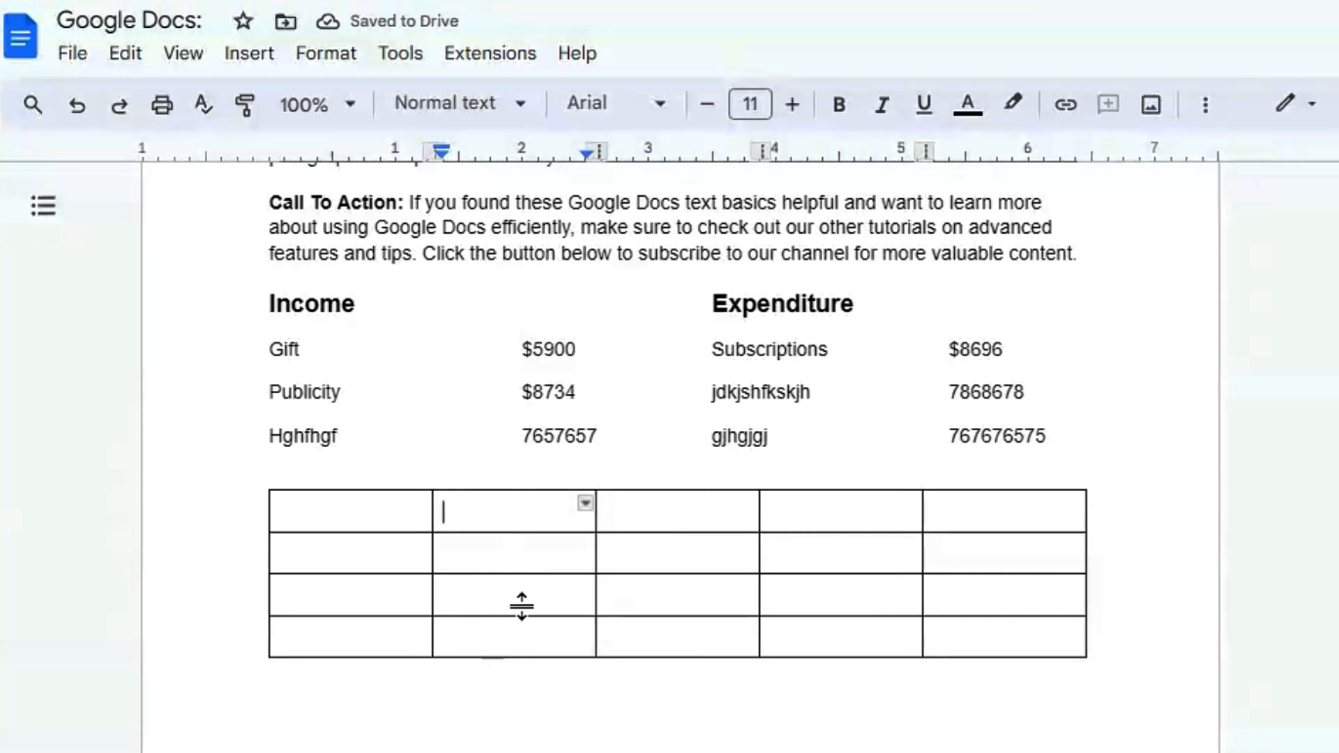
key("ctrl+z")
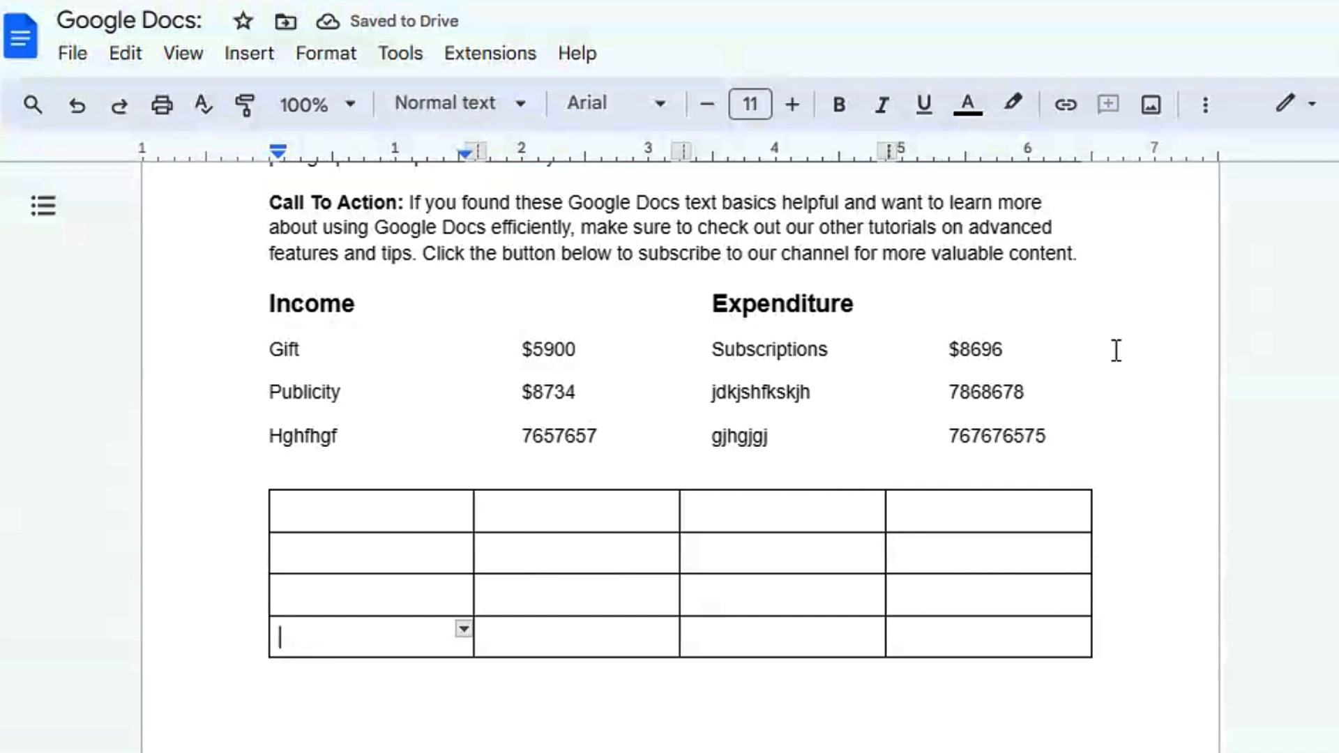
Step: Copy the Income and Expenditure headings from the list above into the first and third cells of the table's top row
left_click_drag(271, 303, 397, 303)
key("ctrl+c")
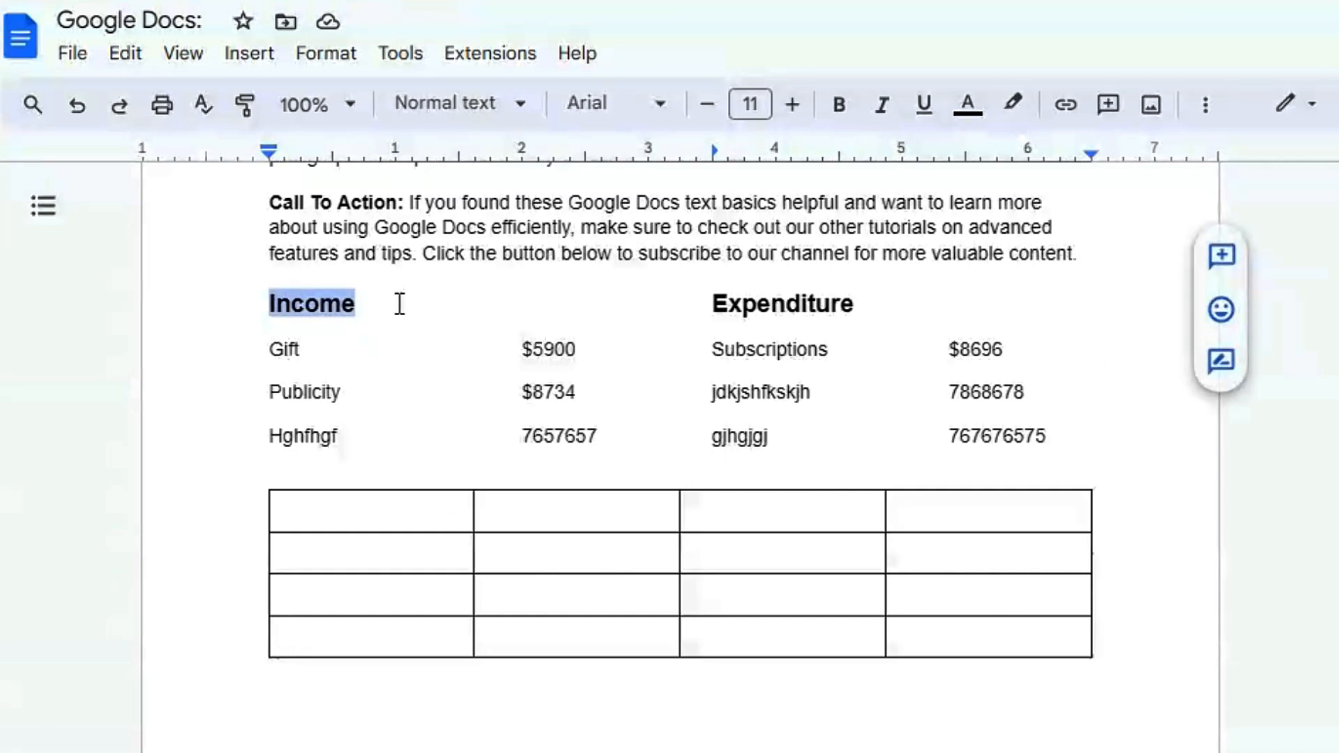
left_click(338, 516)
key("ctrl+v")
left_click_drag(711, 304, 903, 302)
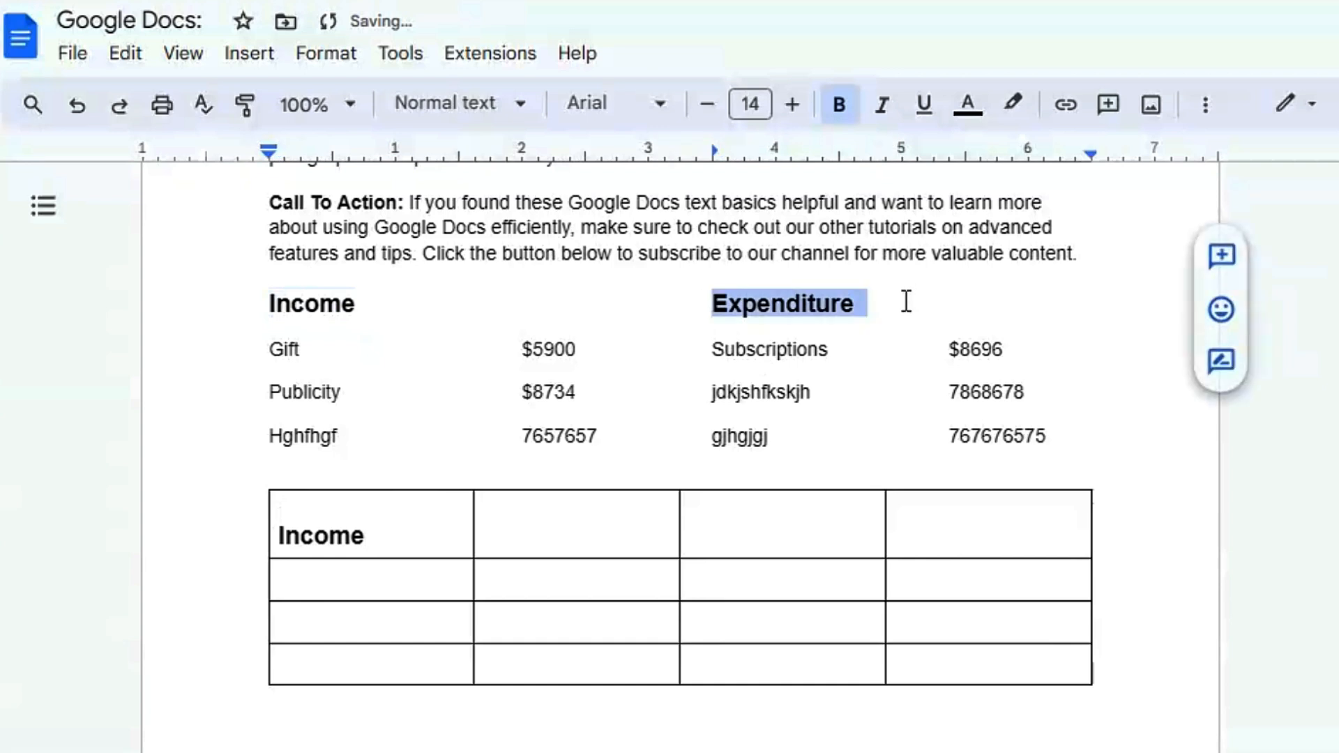
key("ctrl+c")
left_click(789, 512)
key("ctrl+v")
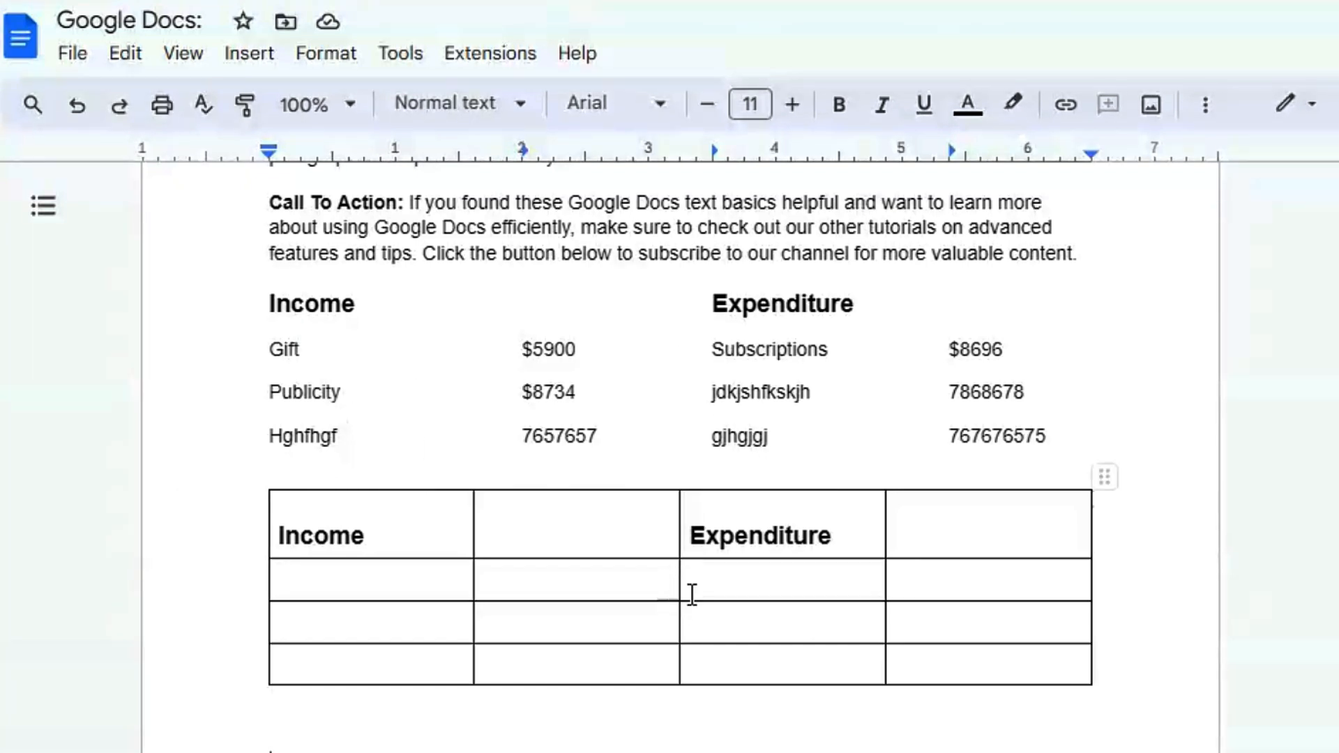
Step: Shift the border before the Expenditure column to the right and widen the Income column to line up with the amounts above
left_click_drag(678, 585, 698, 584)
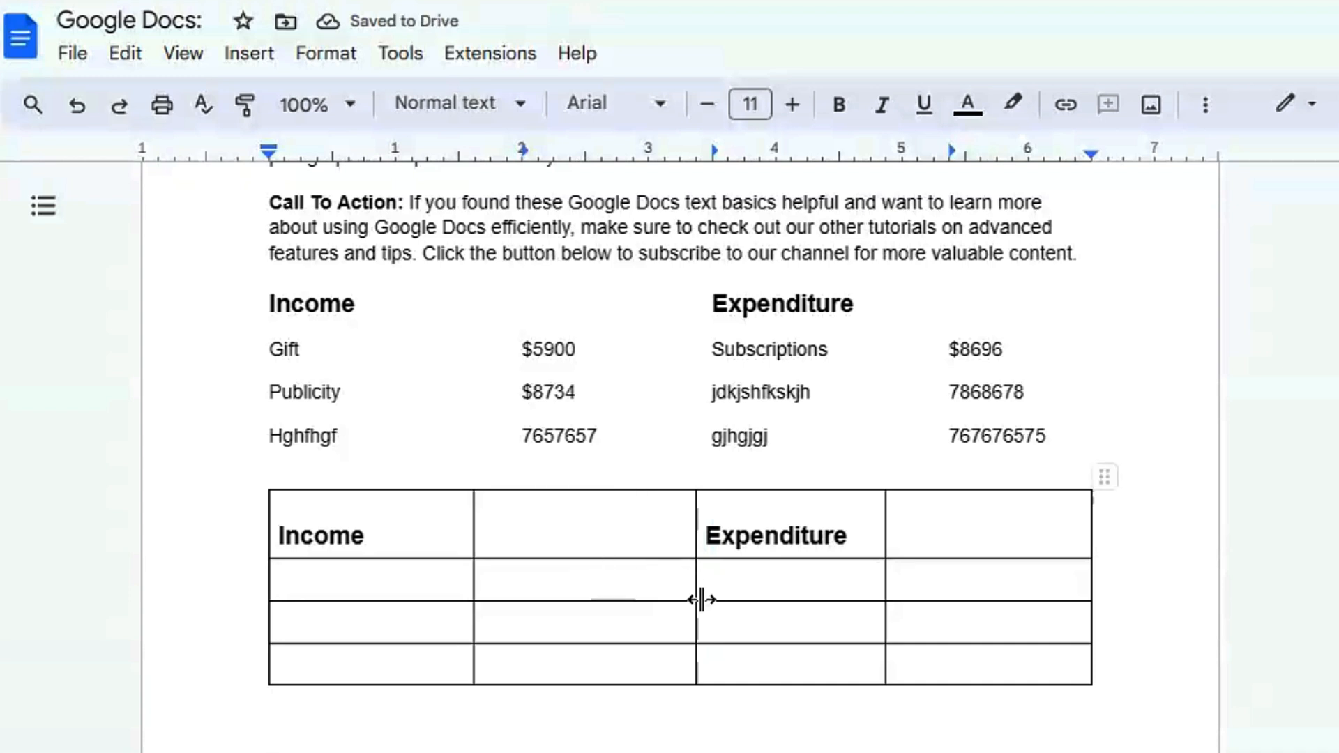
mouse_move(697, 582)
left_mouse_down()
mouse_move(630, 583)
mouse_move(692, 593)
left_mouse_up()
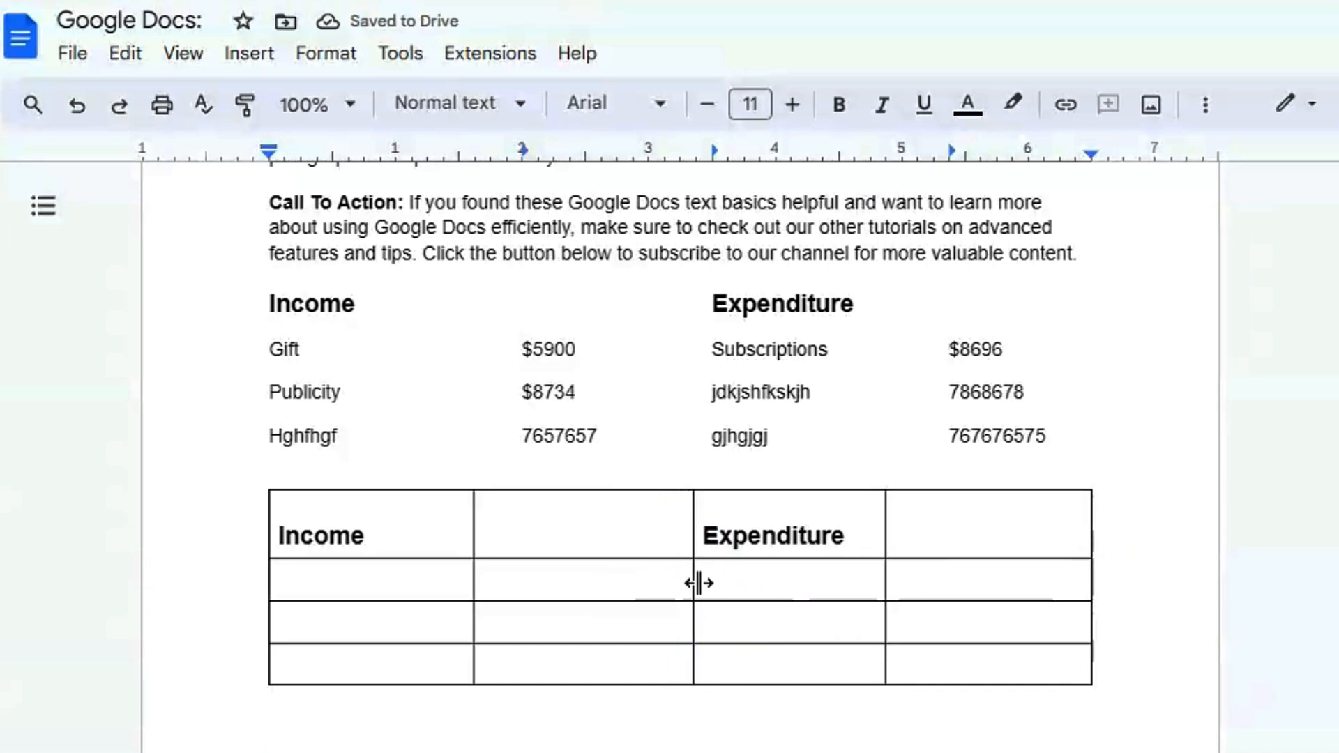
left_click_drag(682, 585, 711, 590)
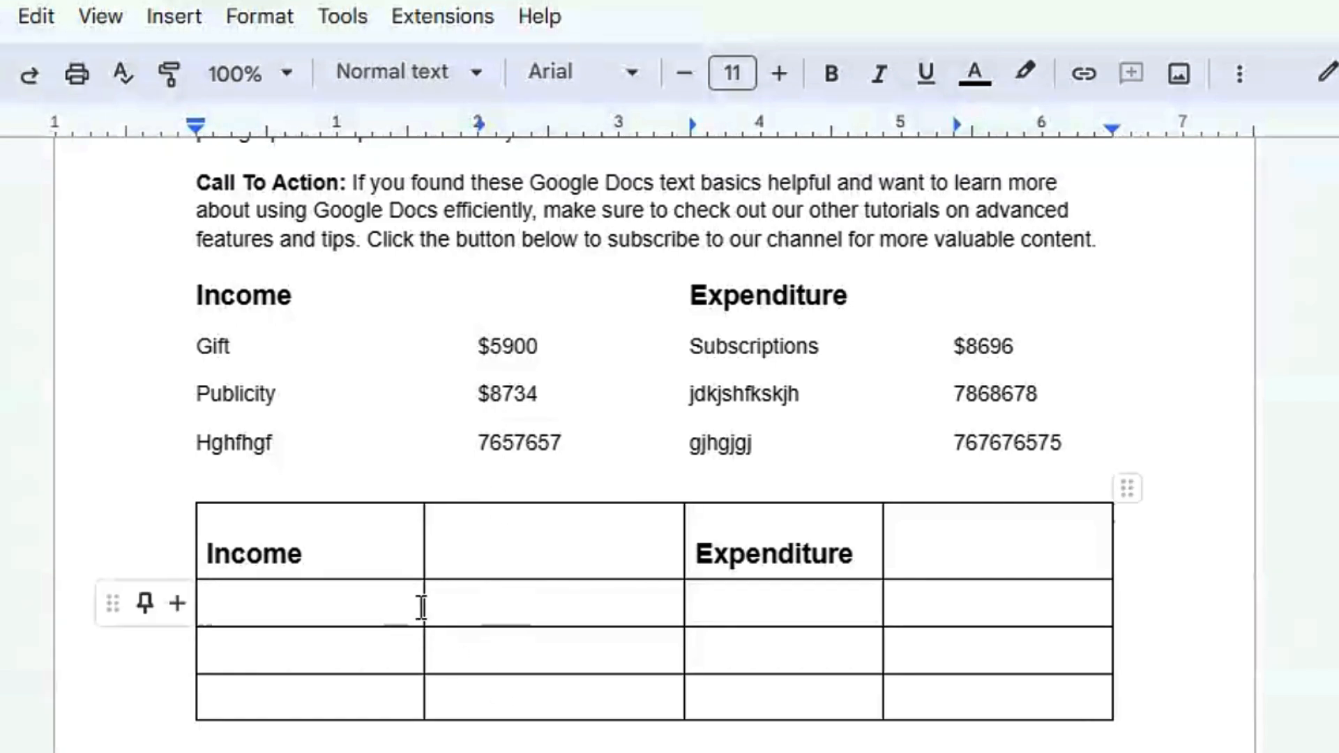
left_click_drag(422, 611, 477, 624)
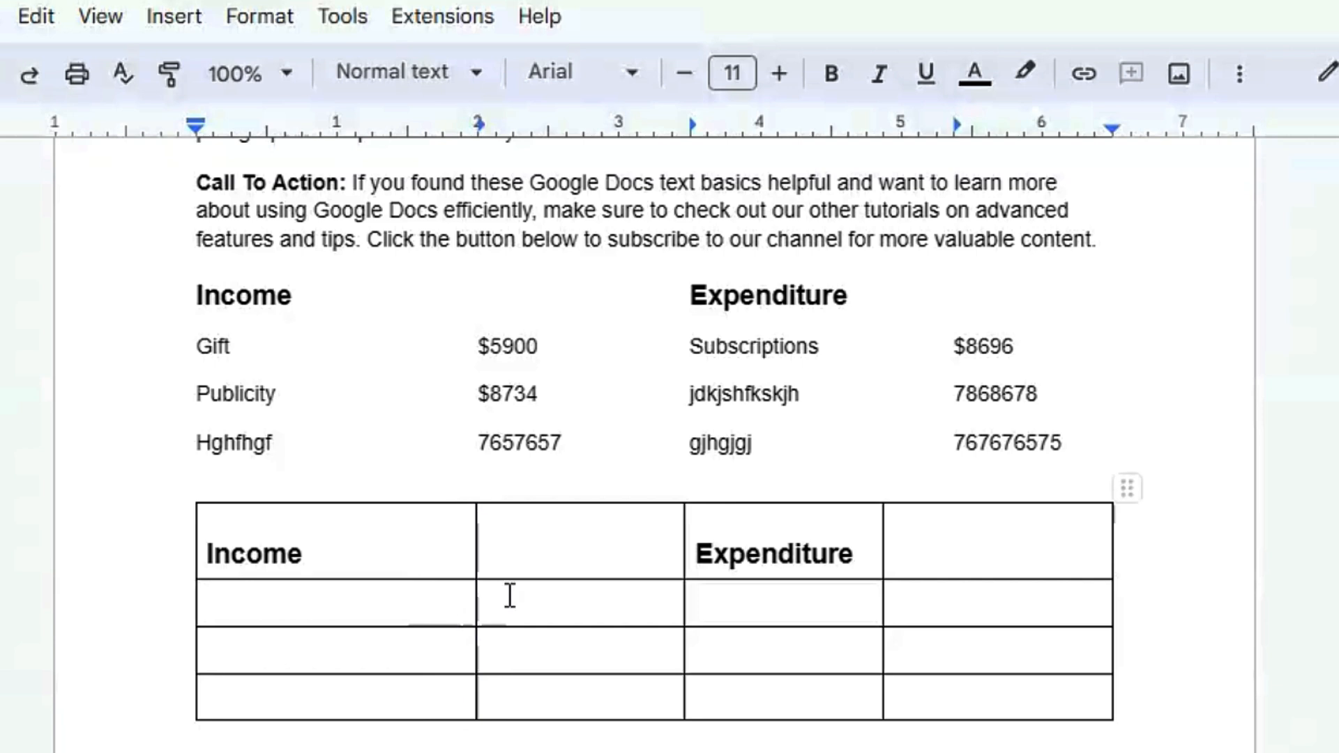
Step: Enter 56456 in the second cell of the table's second row and widen the Expenditure column
left_click(509, 596)
type("56456")
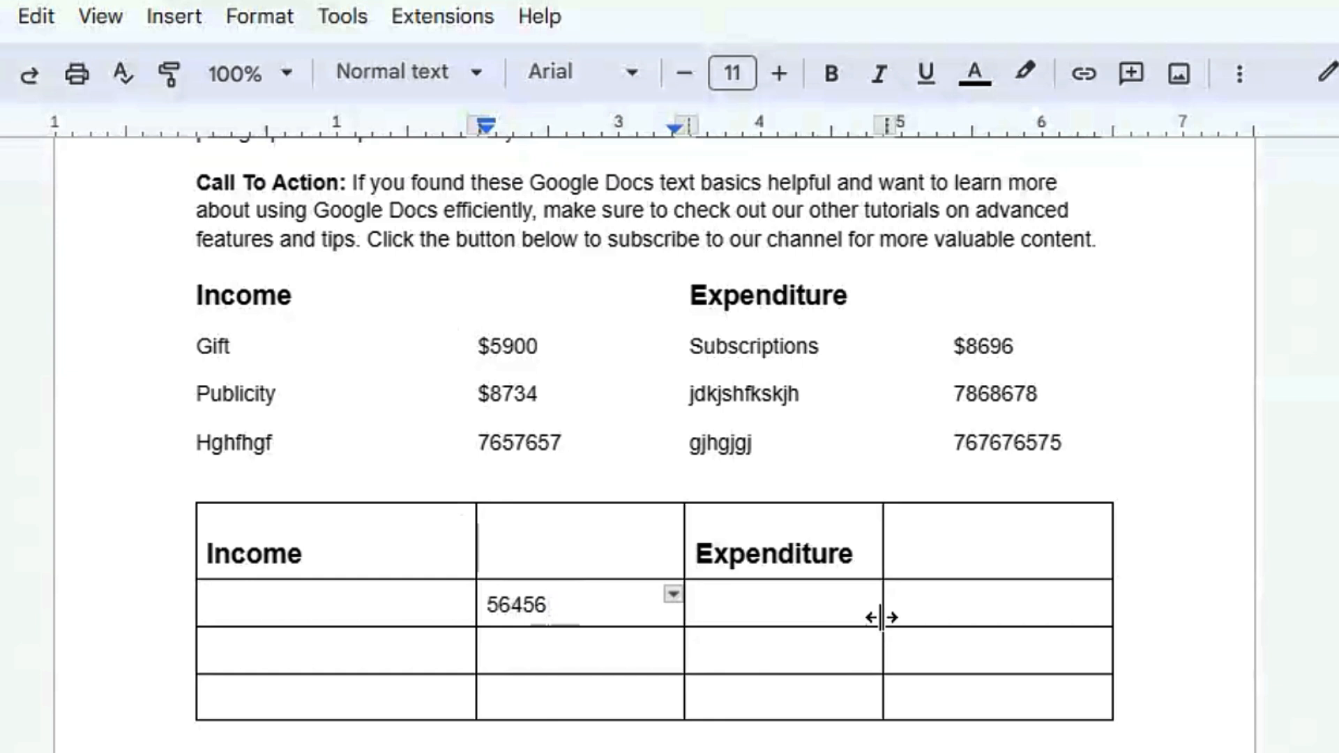
left_click_drag(884, 613, 941, 624)
left_click(823, 738)
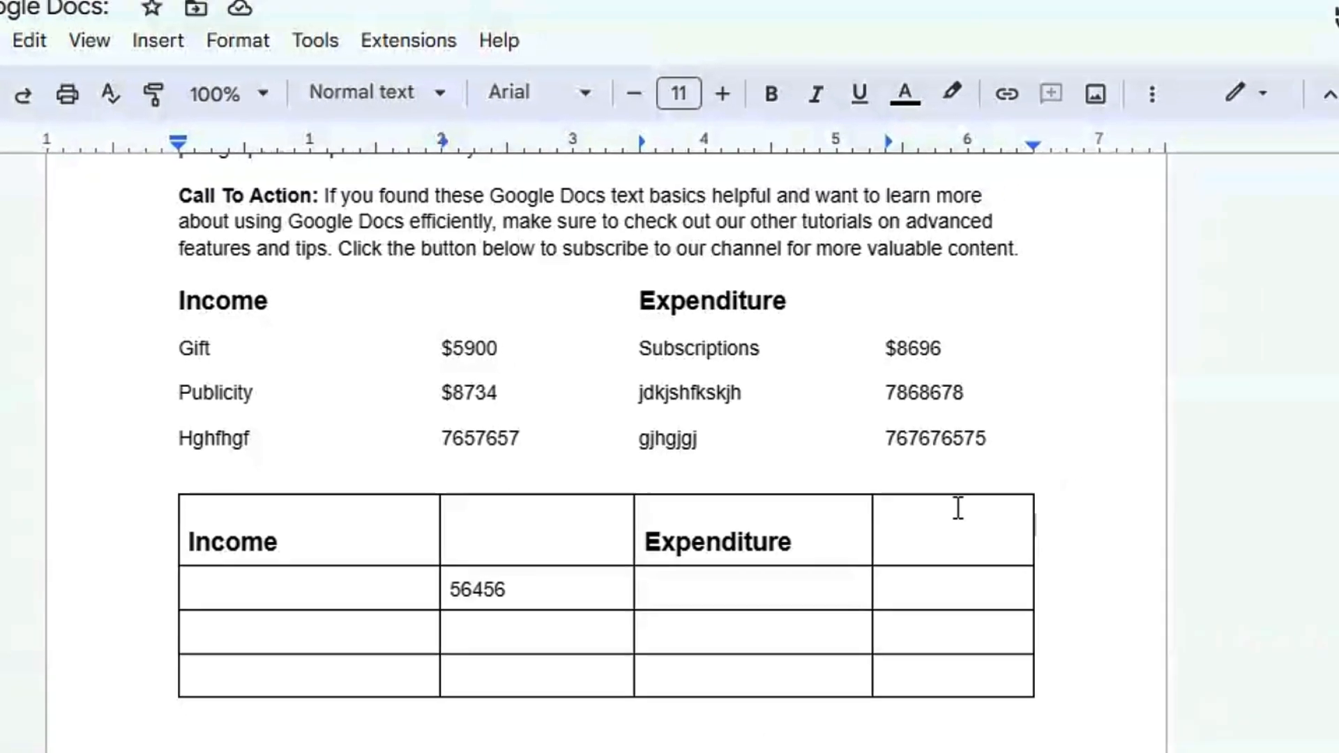
Step: Open the table properties from a cell in the third row and show the color settings
left_click(607, 623)
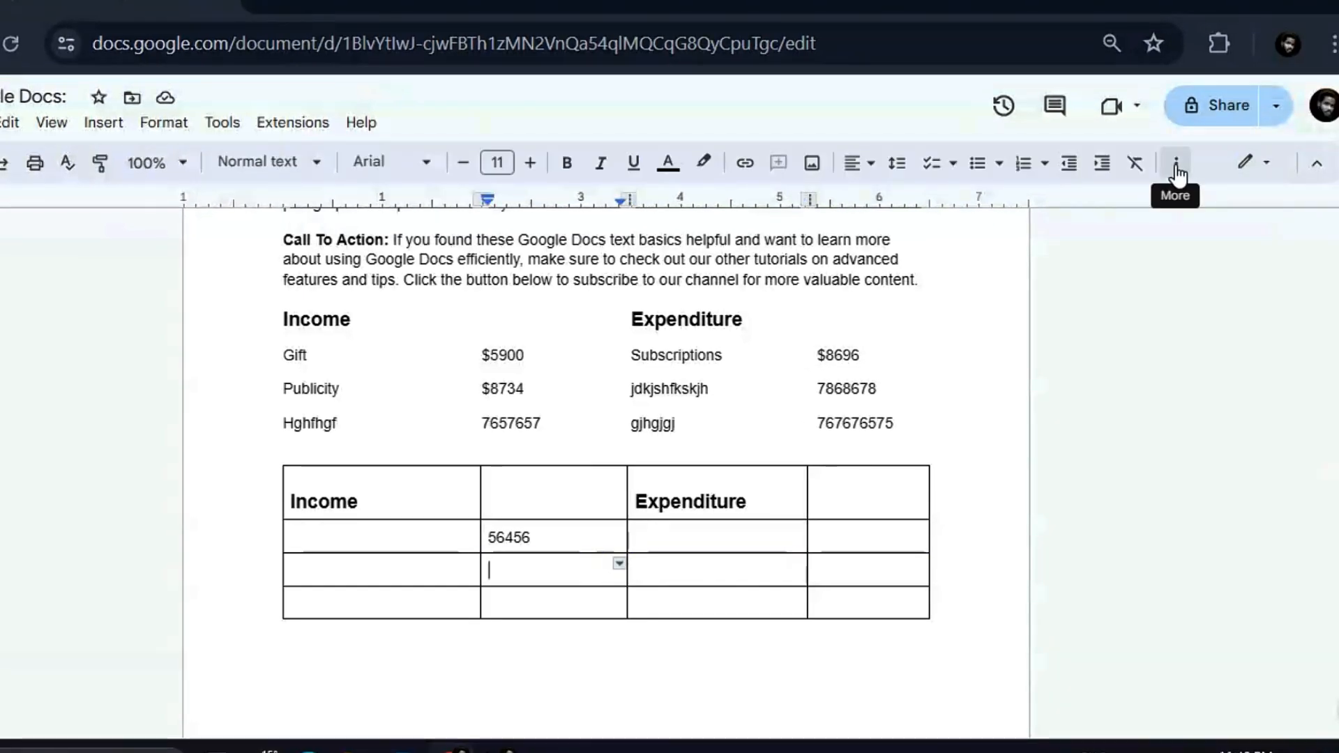
left_click(1177, 172)
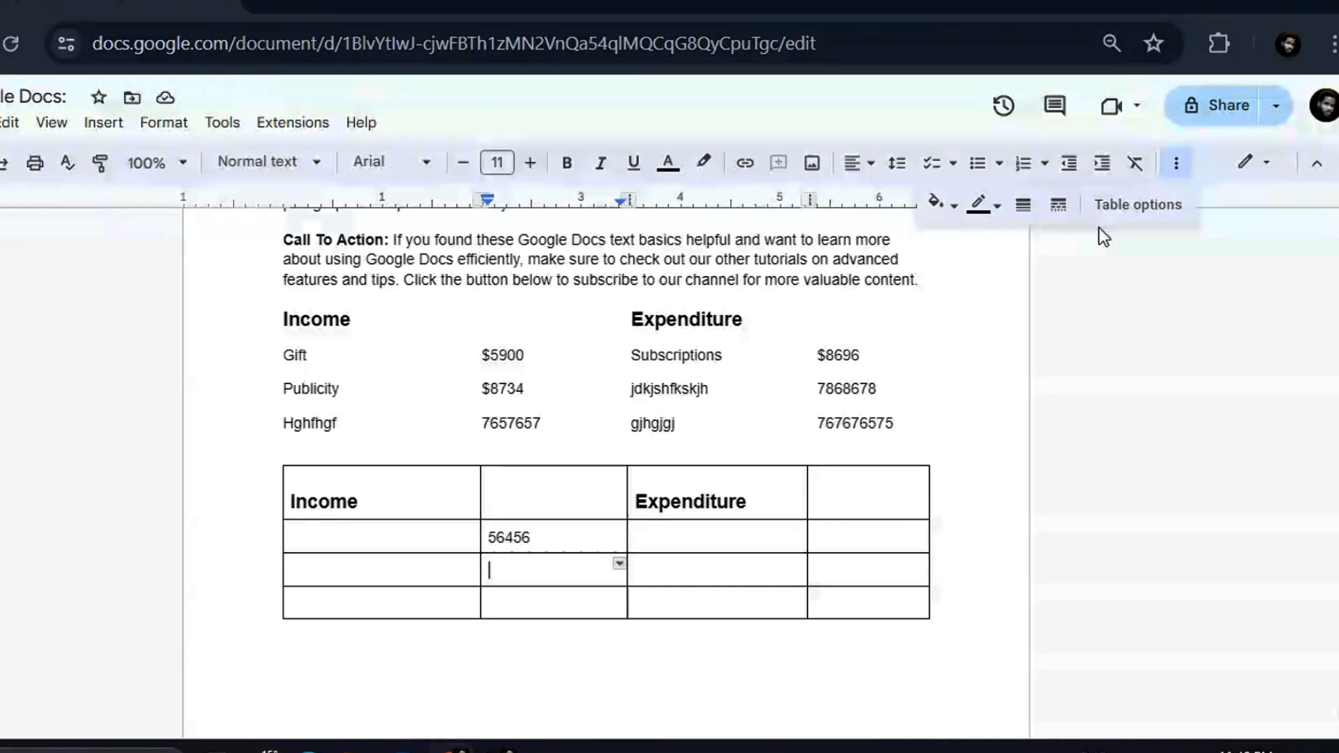
left_click(1137, 205)
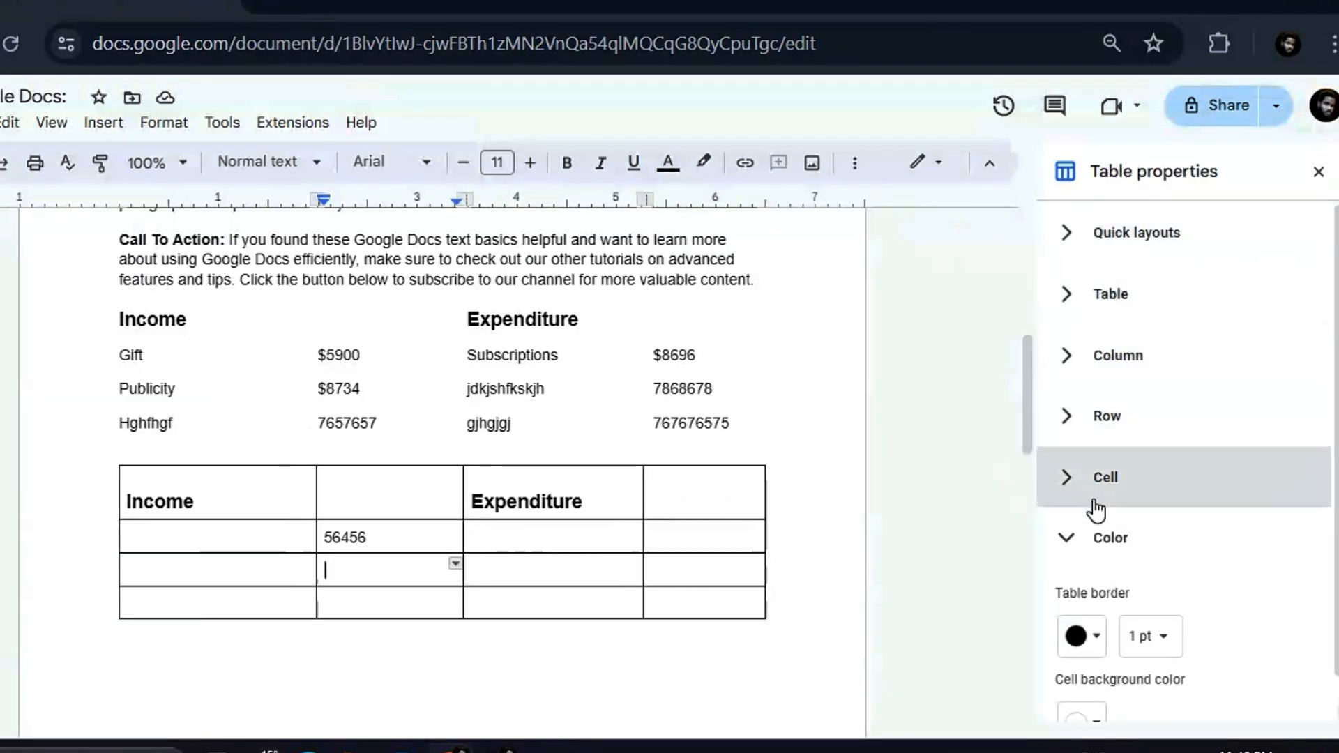
left_click(1072, 542)
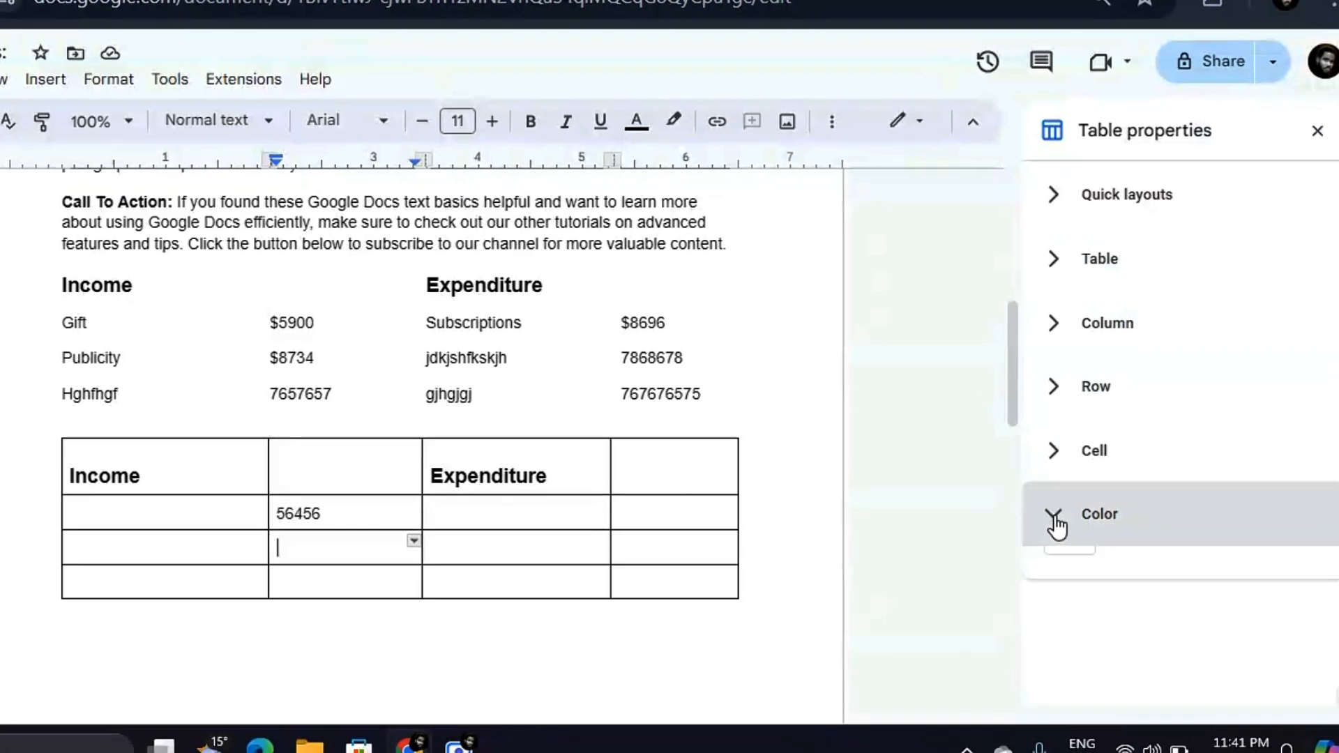
left_click(1071, 550)
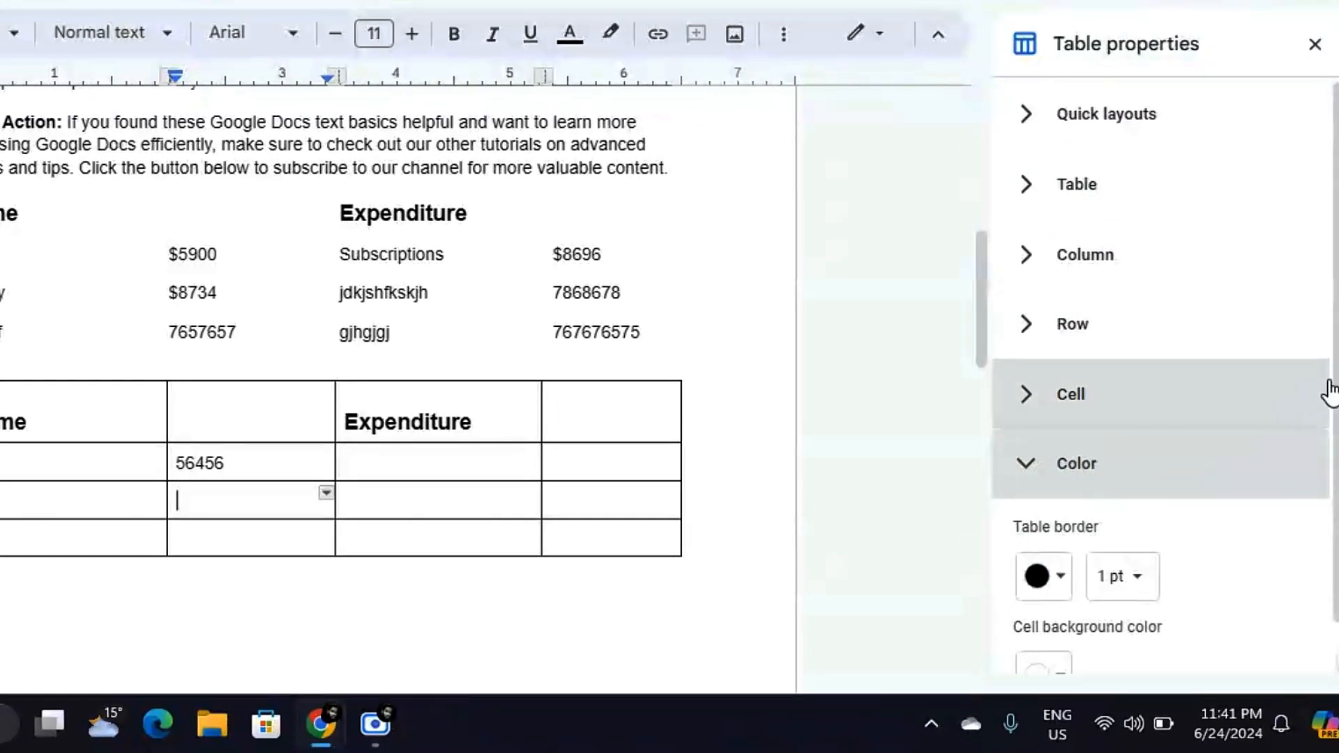
scroll(1318, 432, "down", 1)
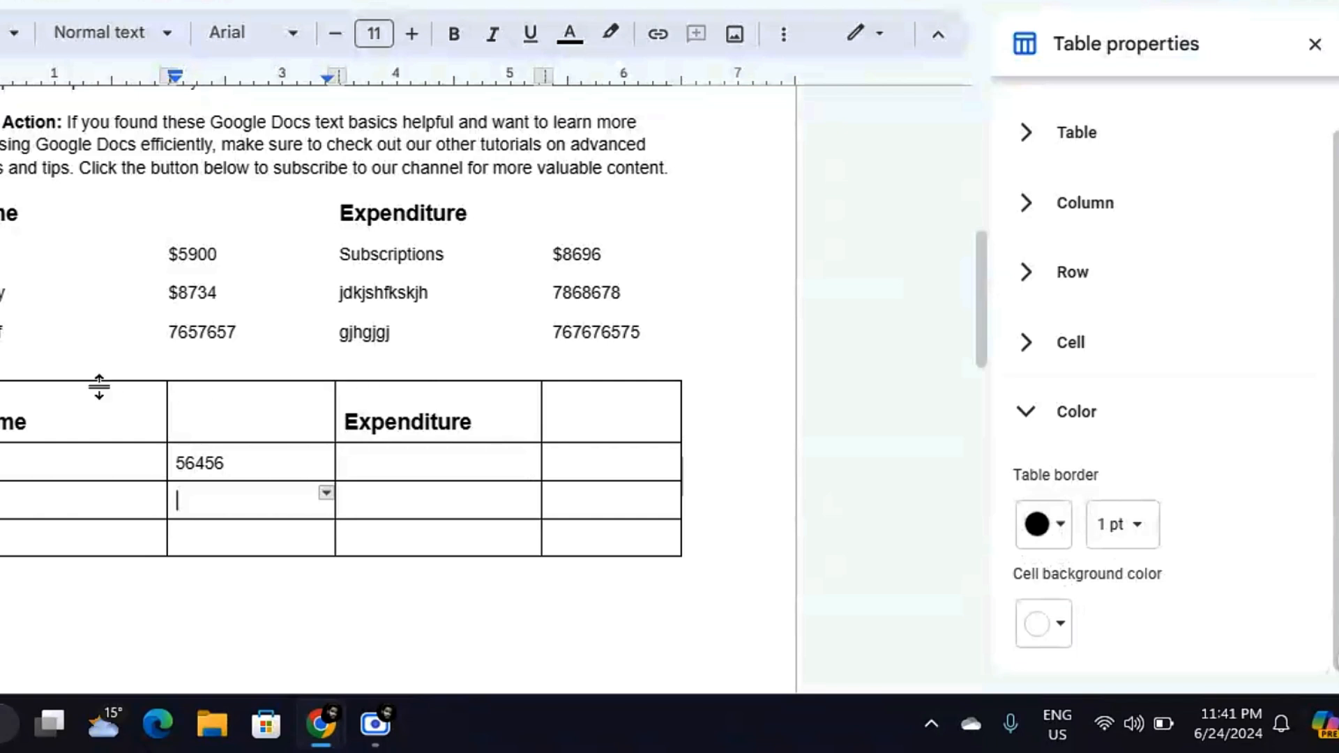
Step: Set the table border color to white
left_click(1062, 532)
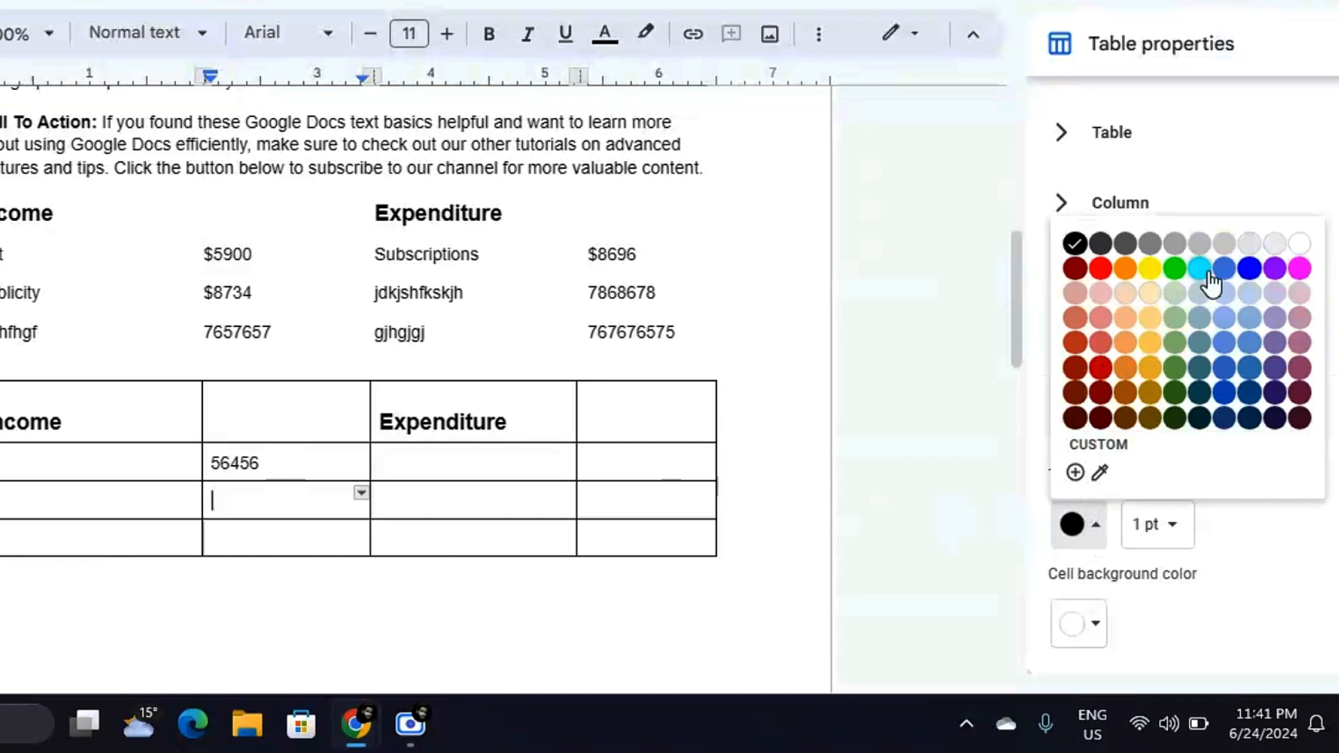
left_click(1300, 245)
left_click(770, 605)
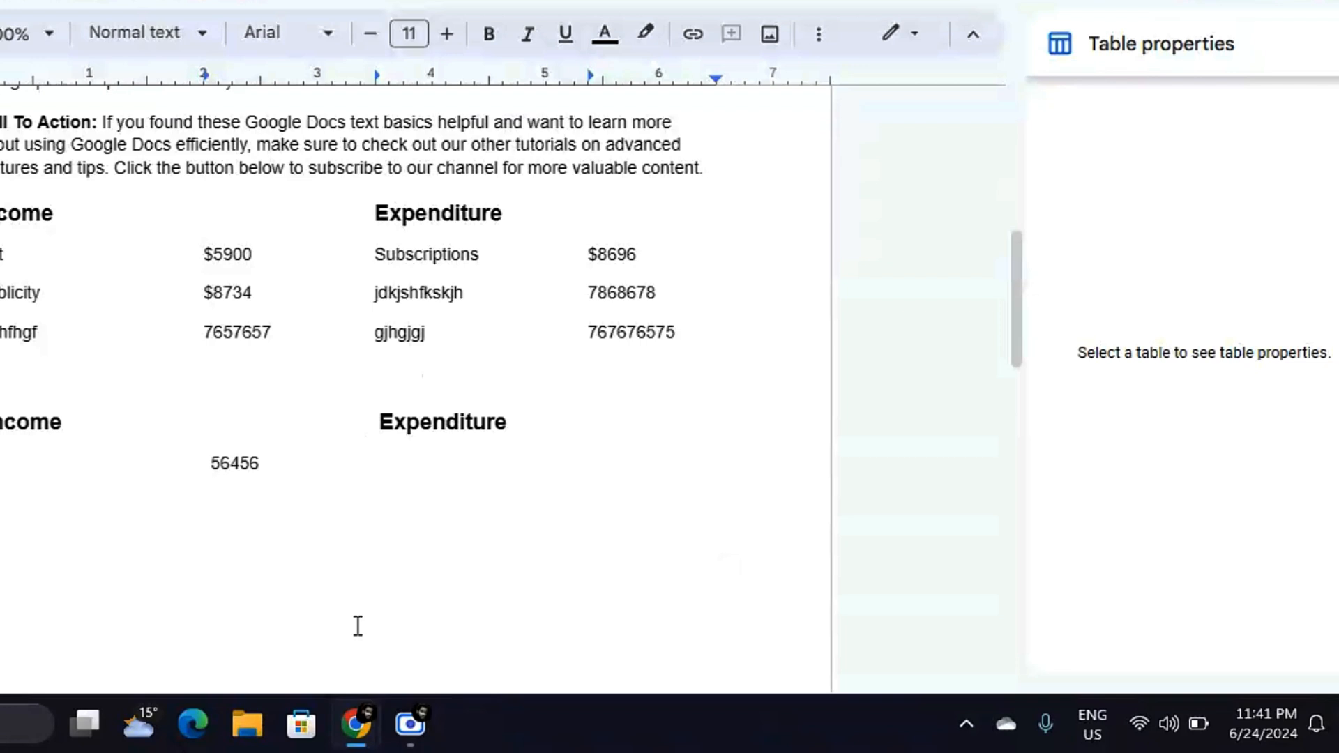
Step: Select the second cell of the table's last row and set the table border color to dark red
left_click(341, 542)
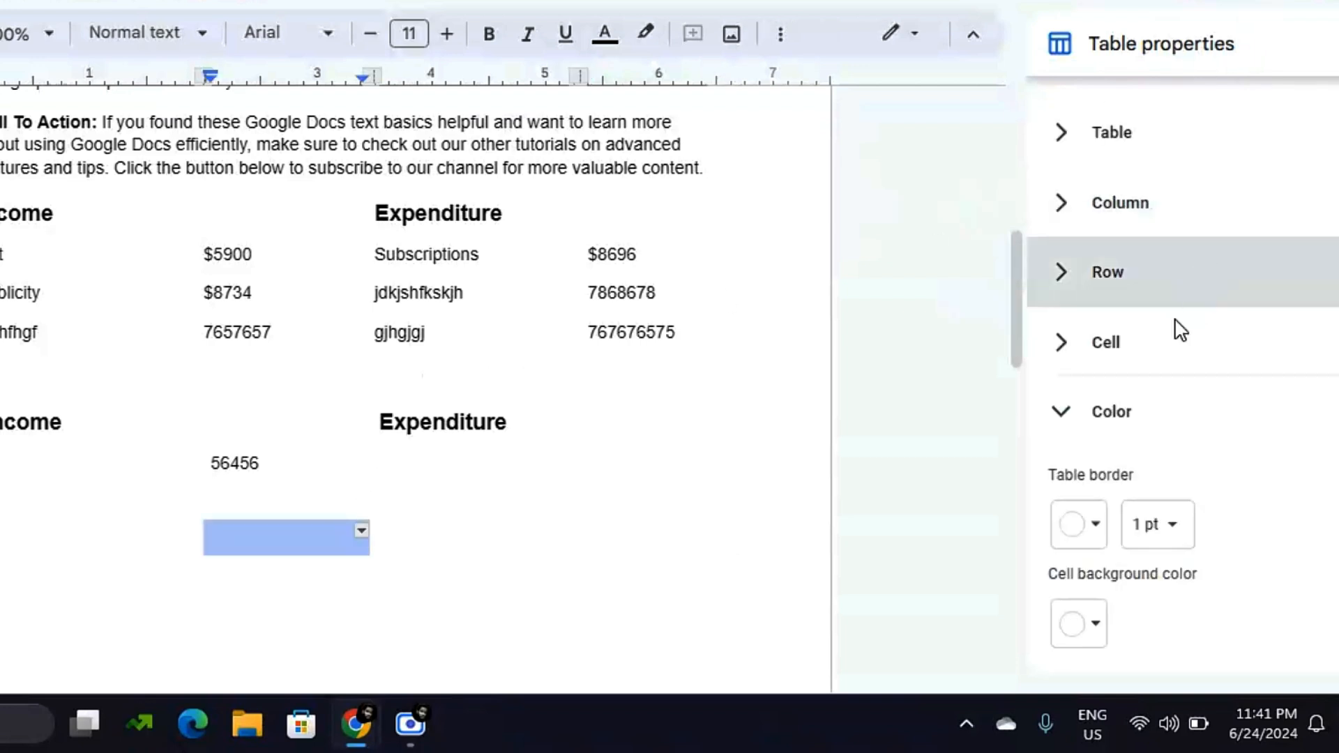
left_click(1096, 529)
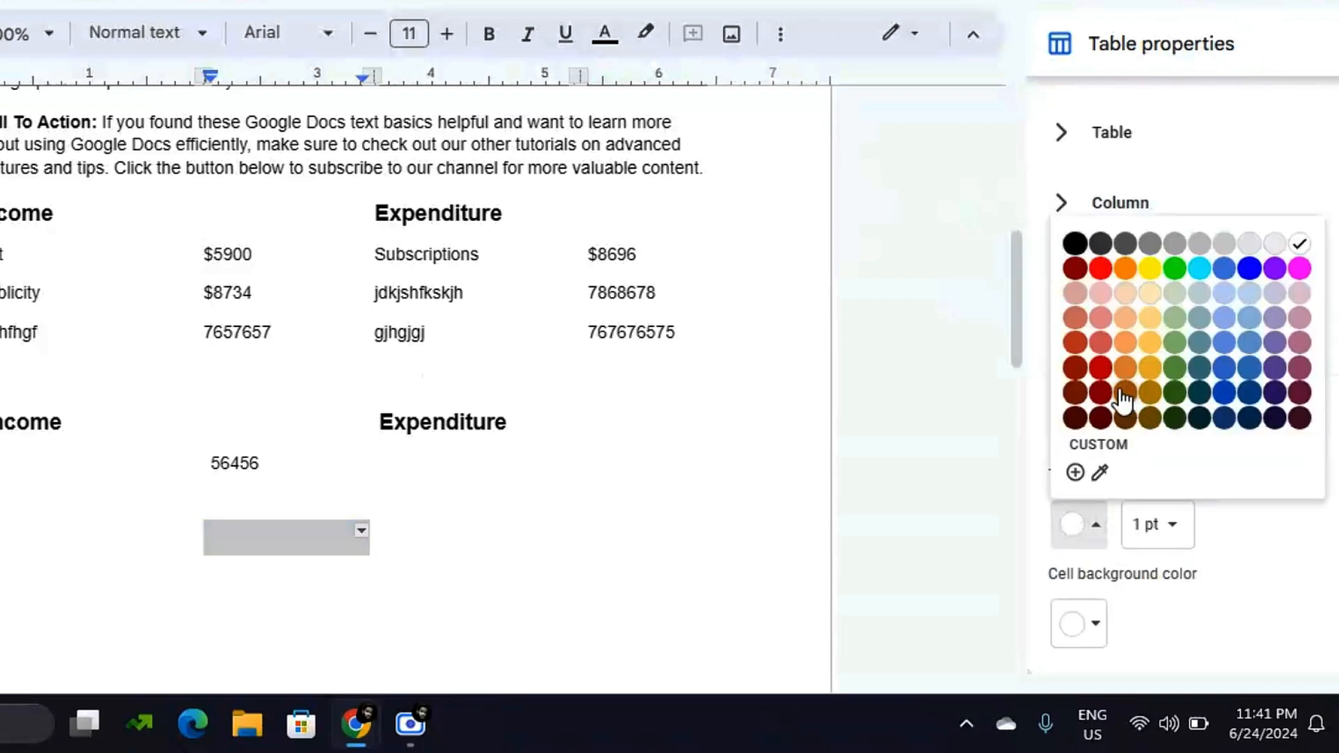
left_click(1101, 392)
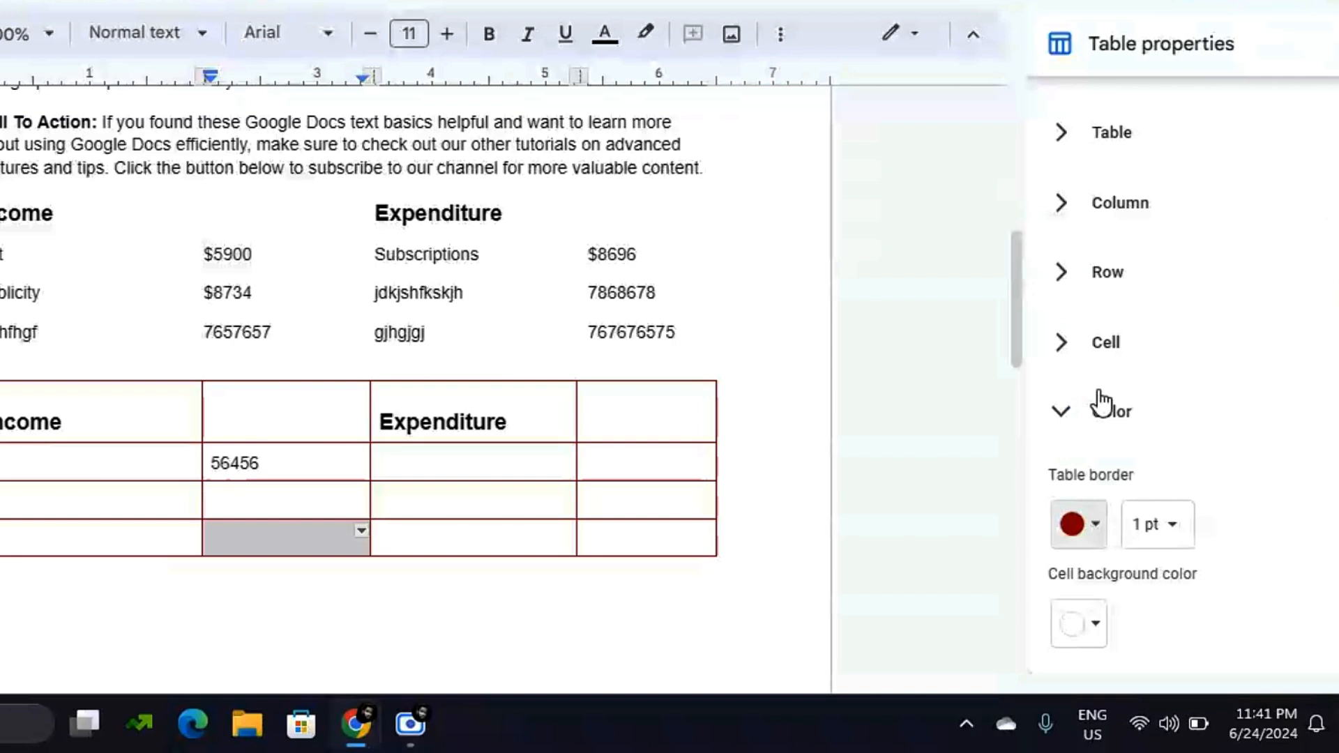
Step: Set the table border width to 3 pt
left_click(1154, 527)
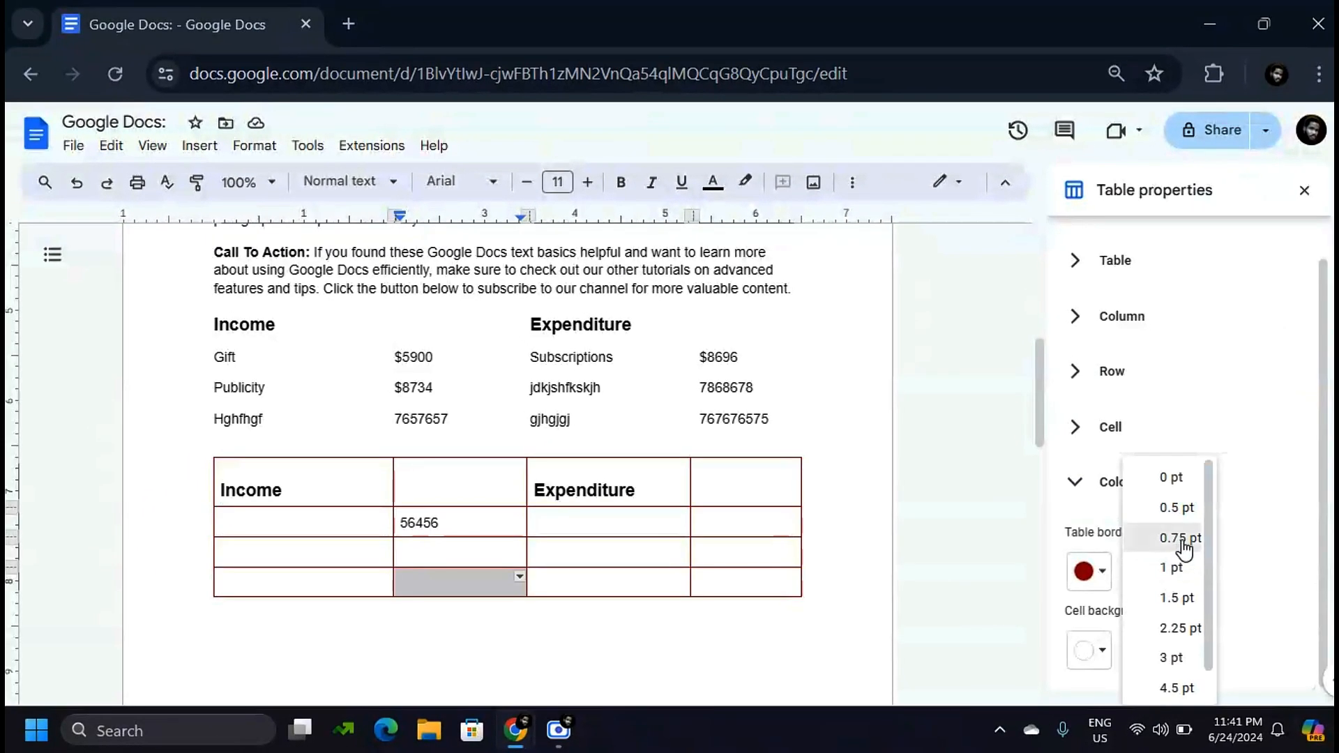
scroll(1046, 601, "down", 6)
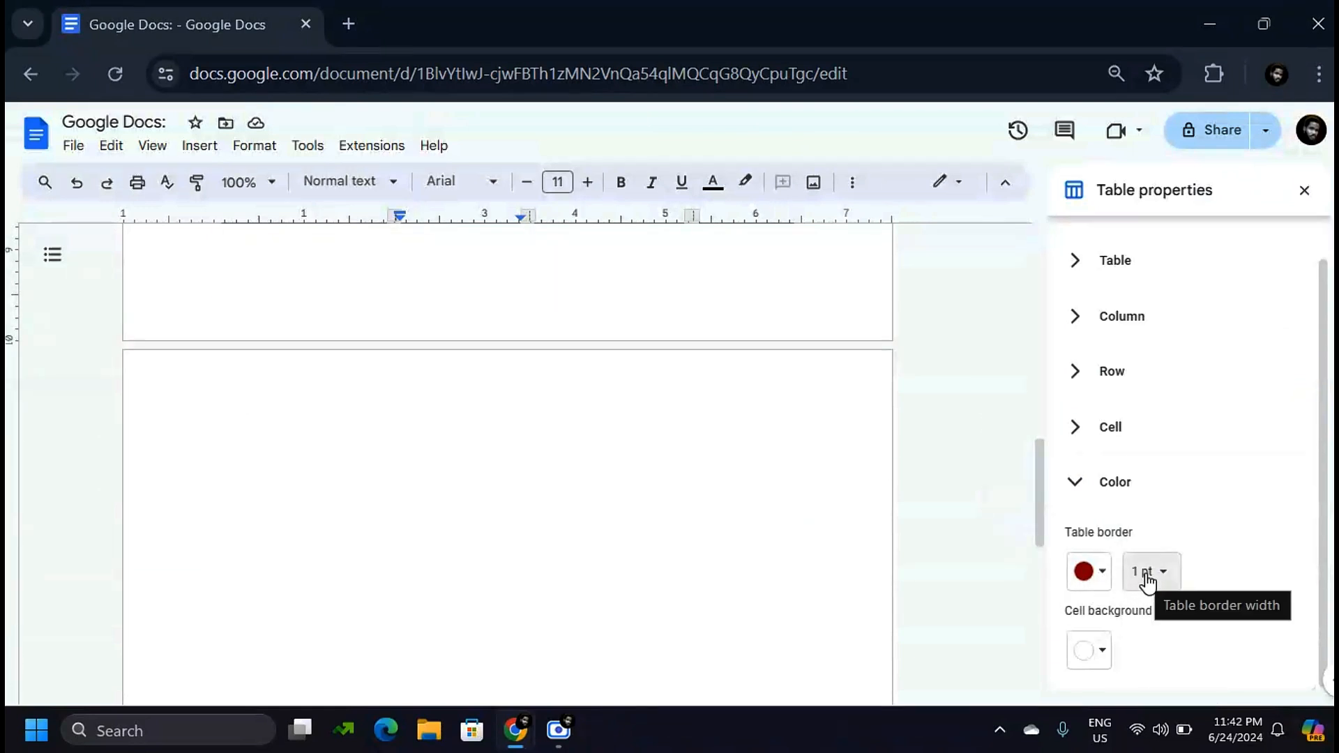
left_click(1147, 581)
scroll(780, 484, "up", 5)
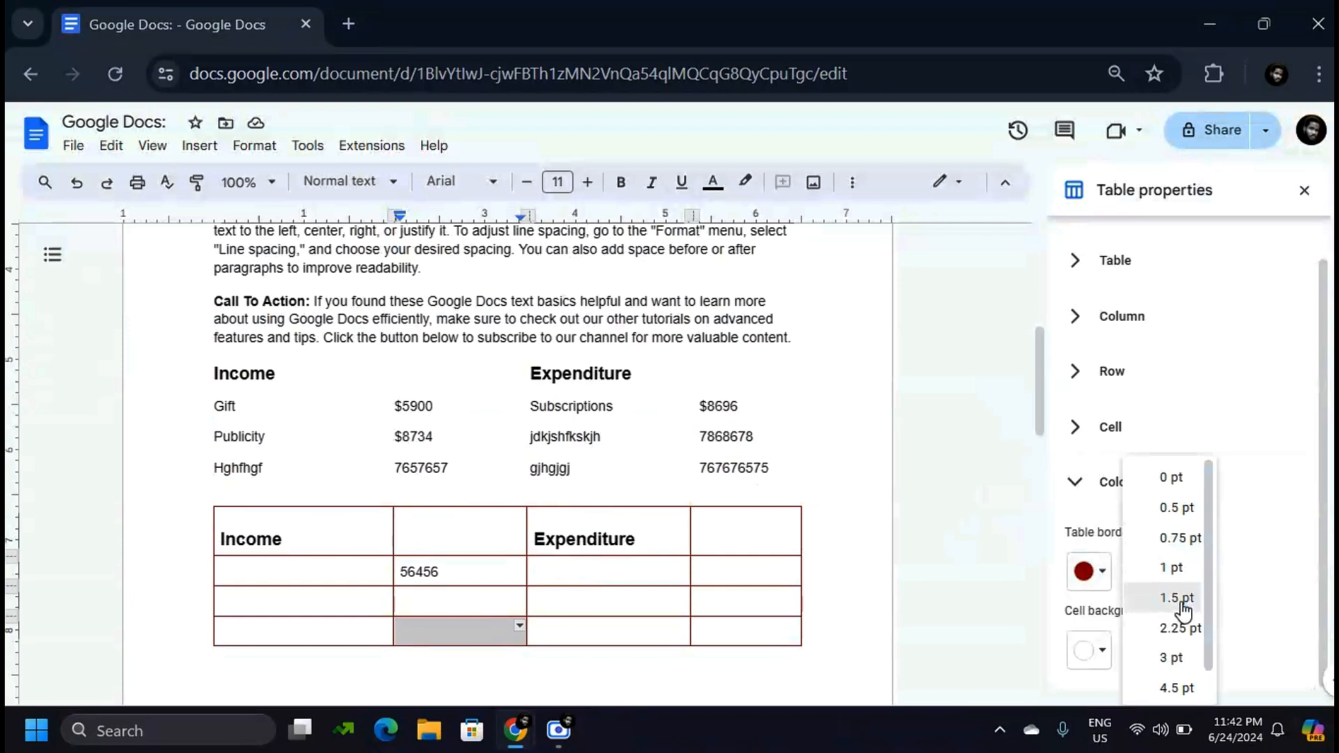
left_click(1179, 571)
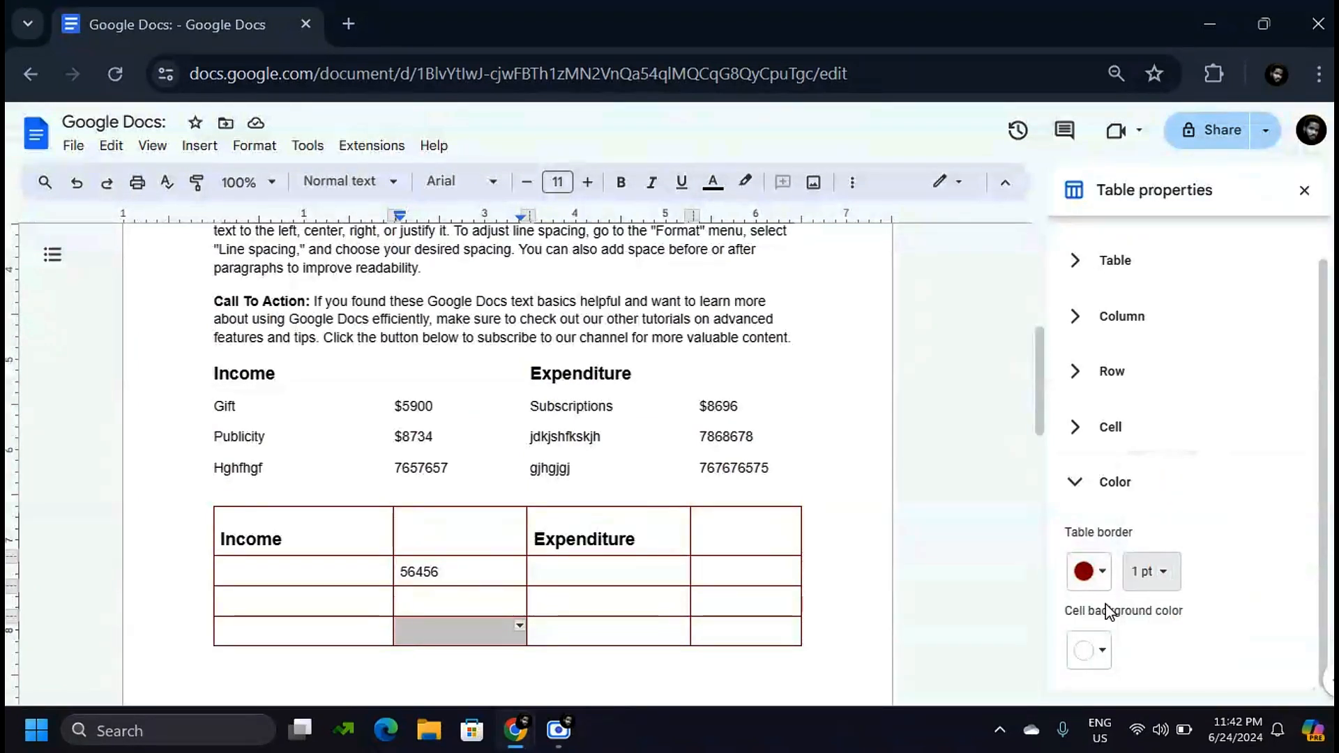
left_click(1152, 583)
left_click(1177, 658)
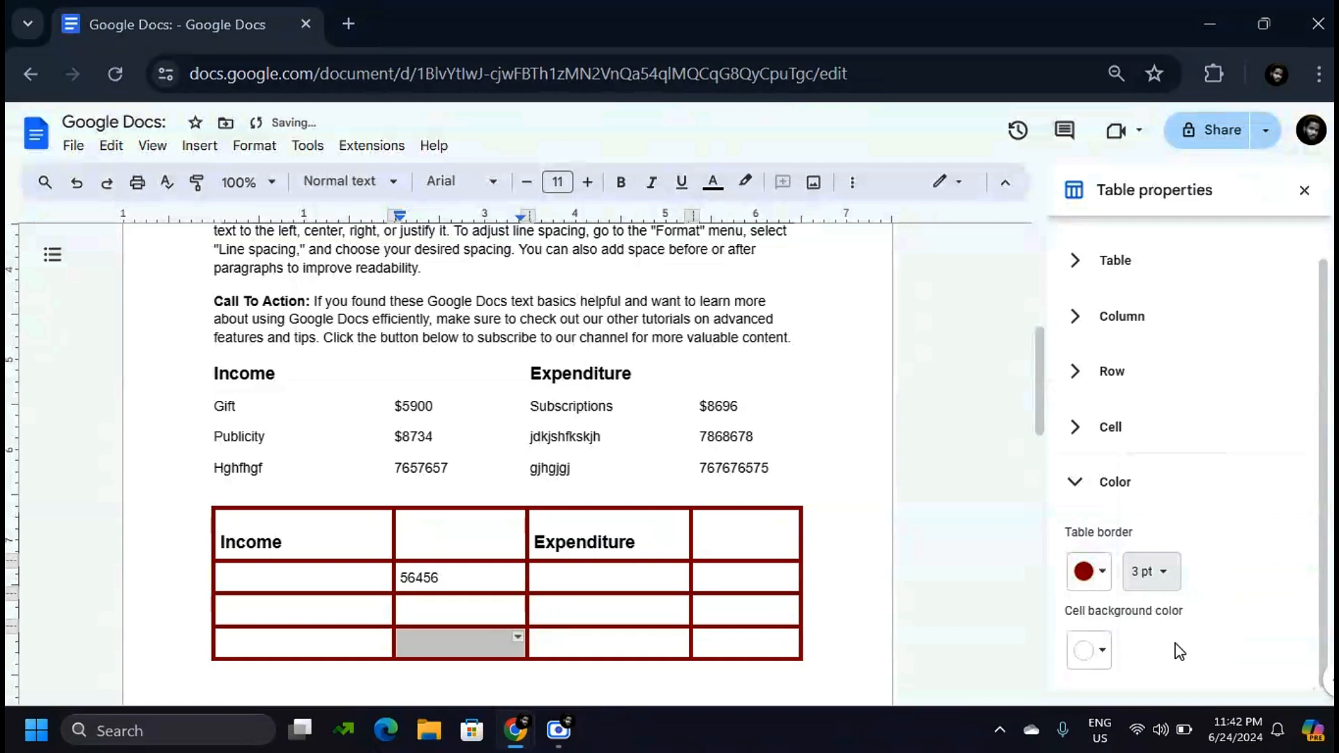
Step: Set the background color of the second cell in the table's last row to golden orange
scroll(796, 578, "down", 3)
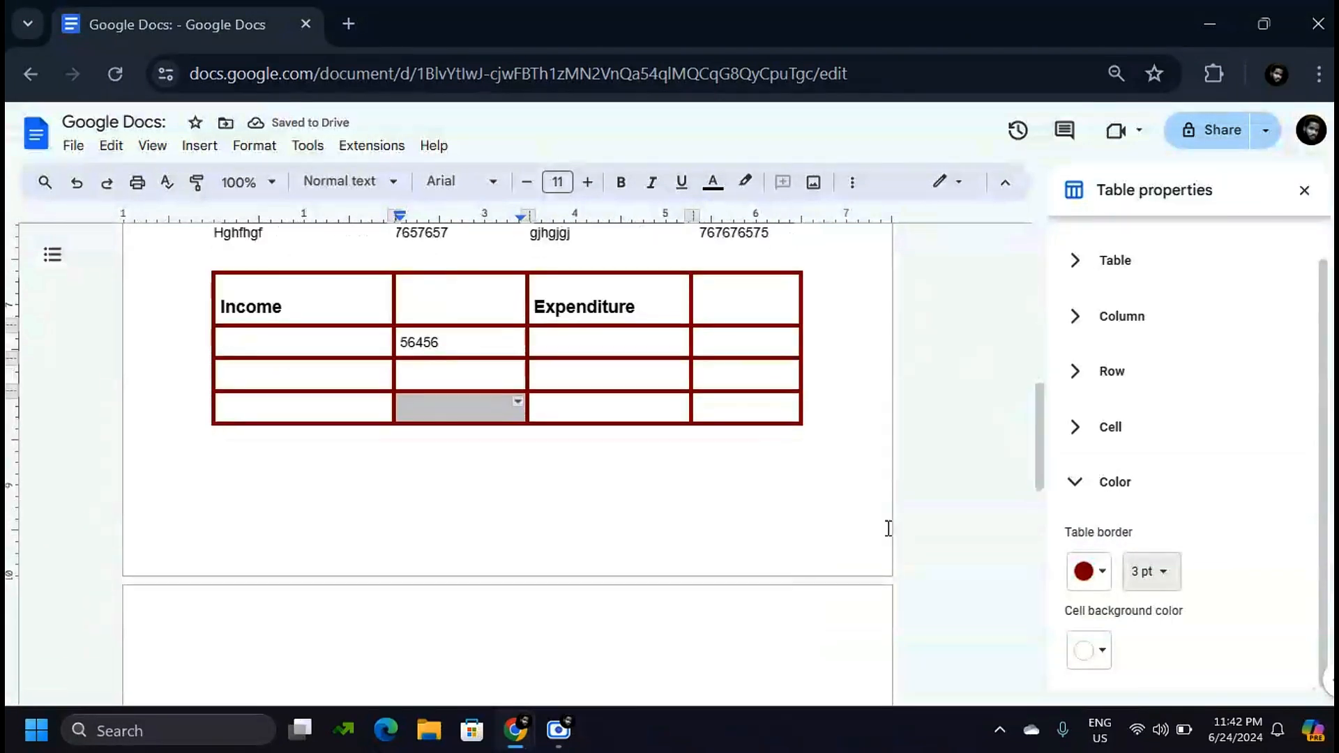
left_click(1098, 655)
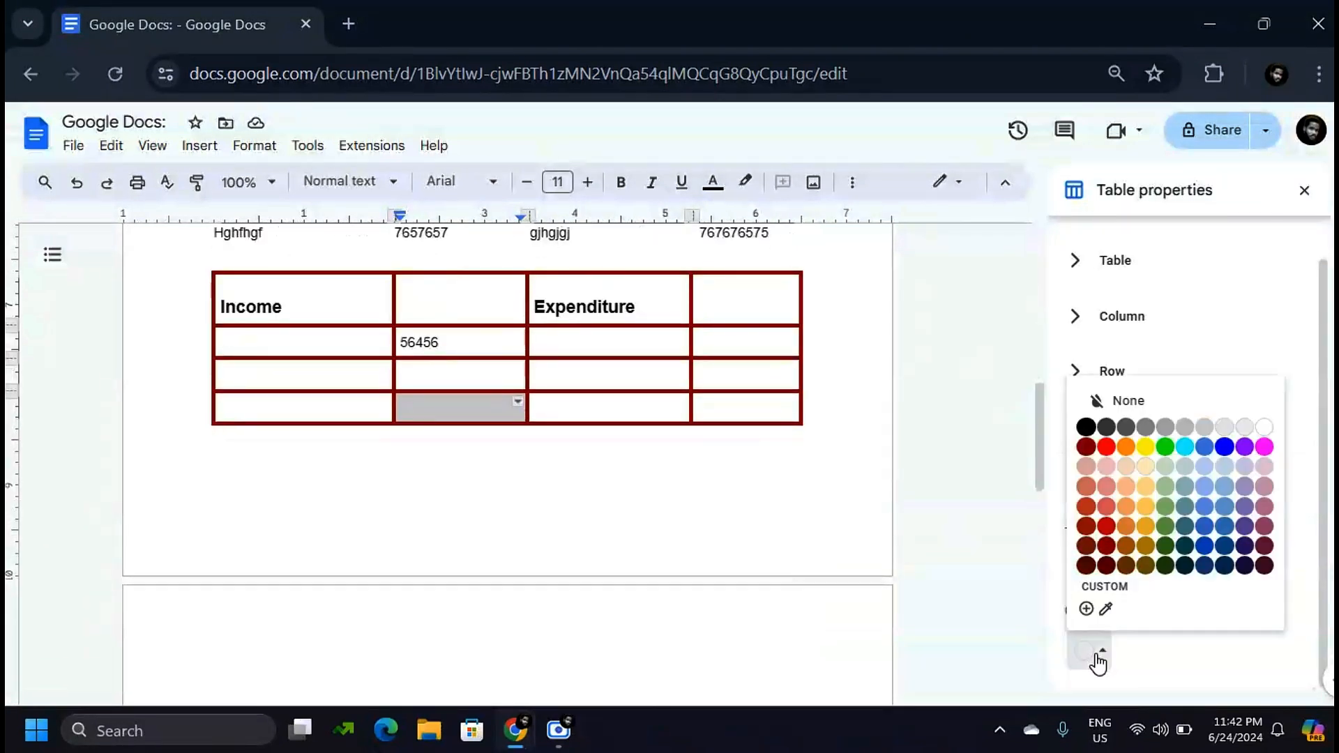
left_click(1154, 534)
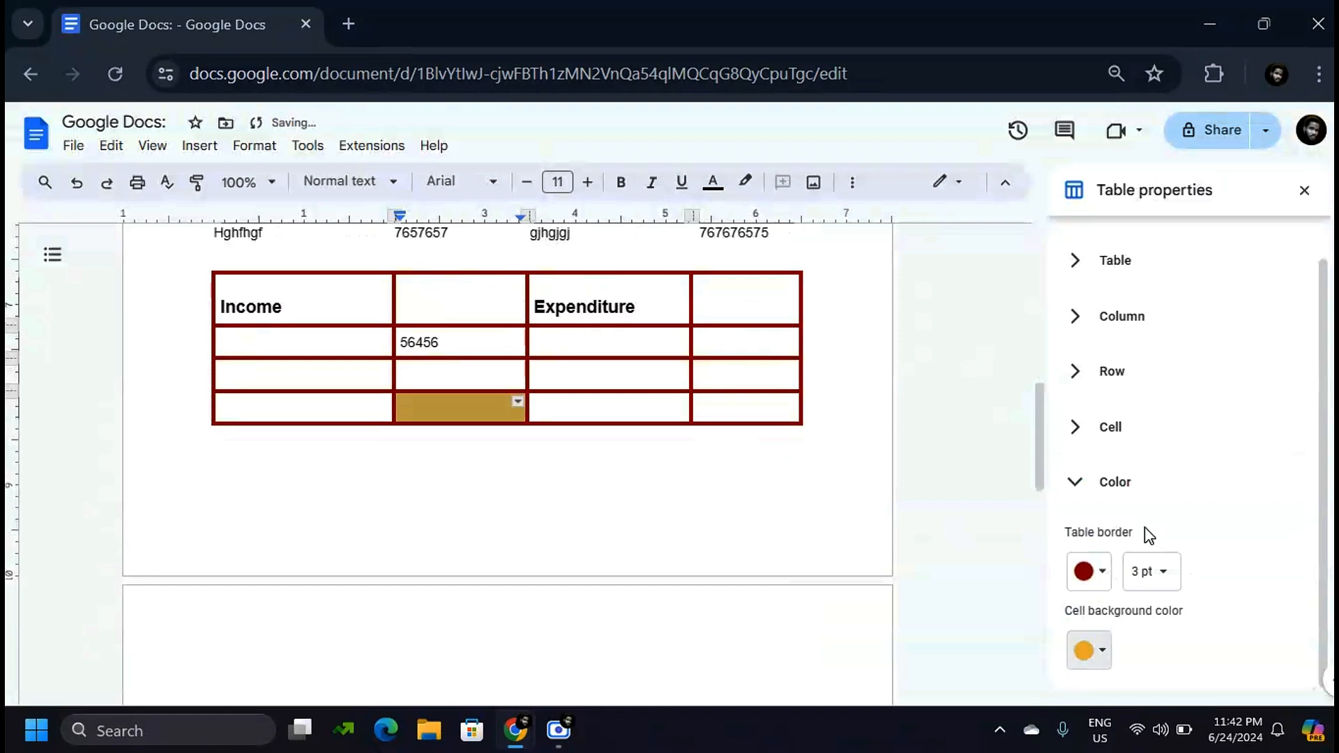
Step: Select all cells of the lower Income and Expenditure table and set their background color to light orange
left_click_drag(255, 307, 747, 413)
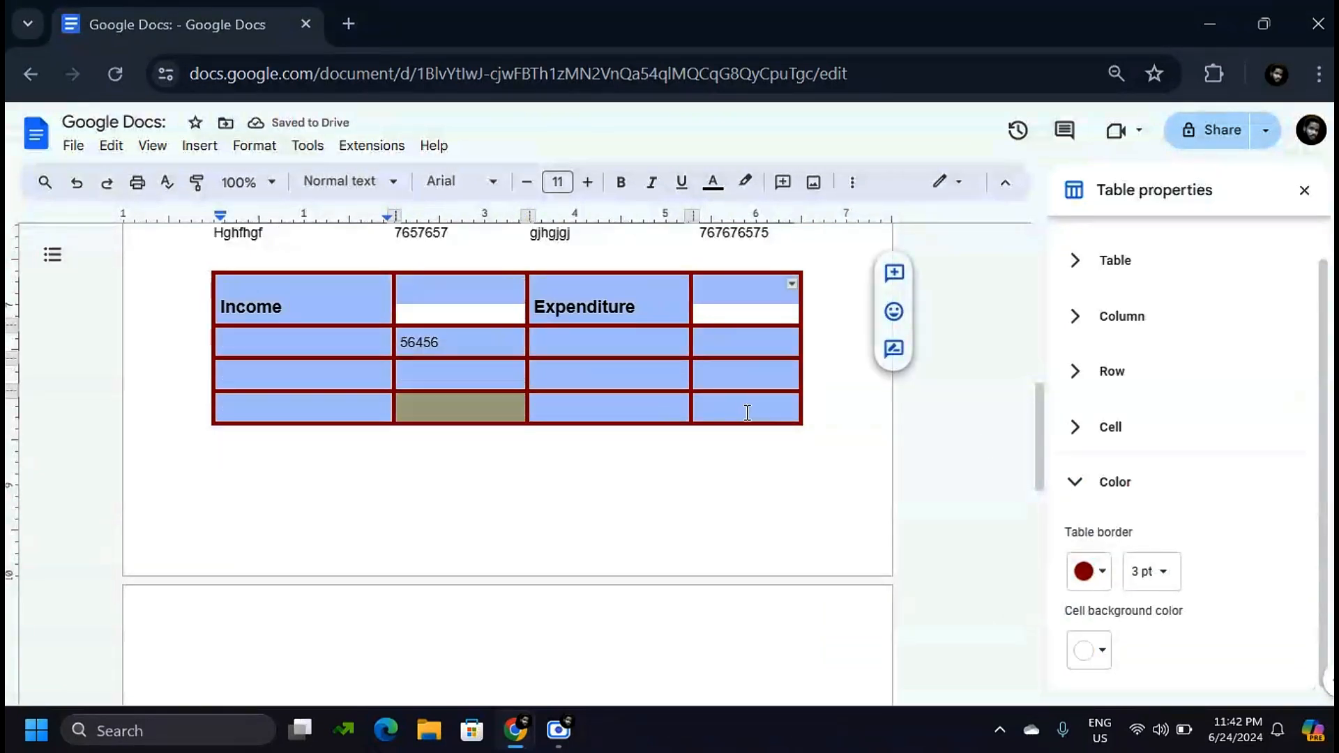
left_click(1090, 652)
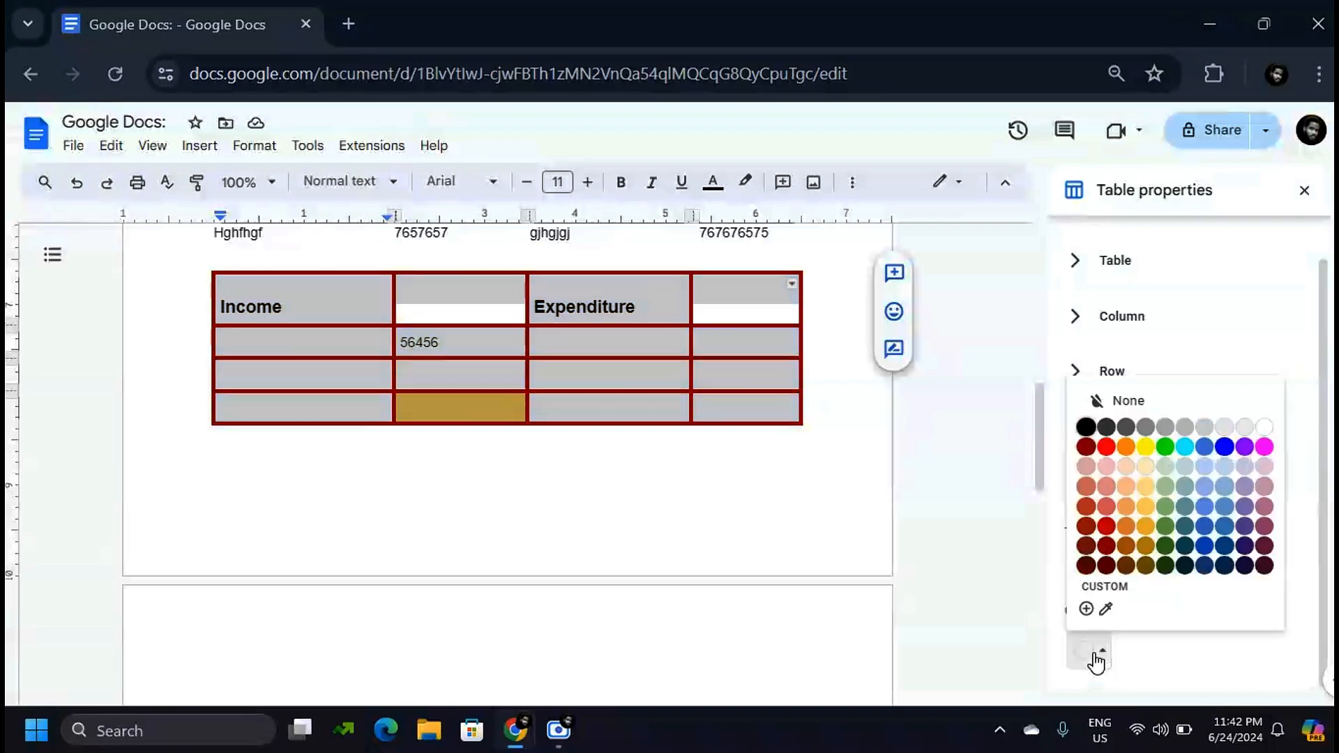
left_click(1148, 517)
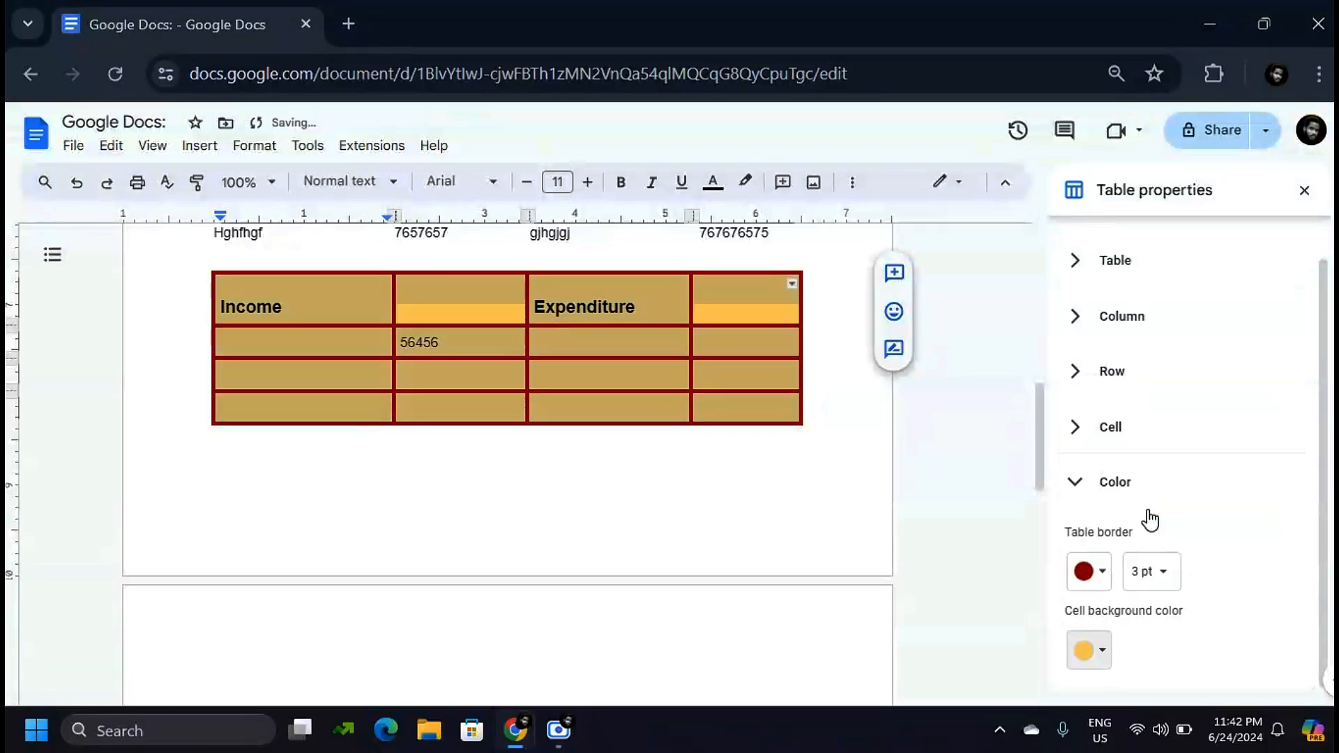
left_click(762, 458)
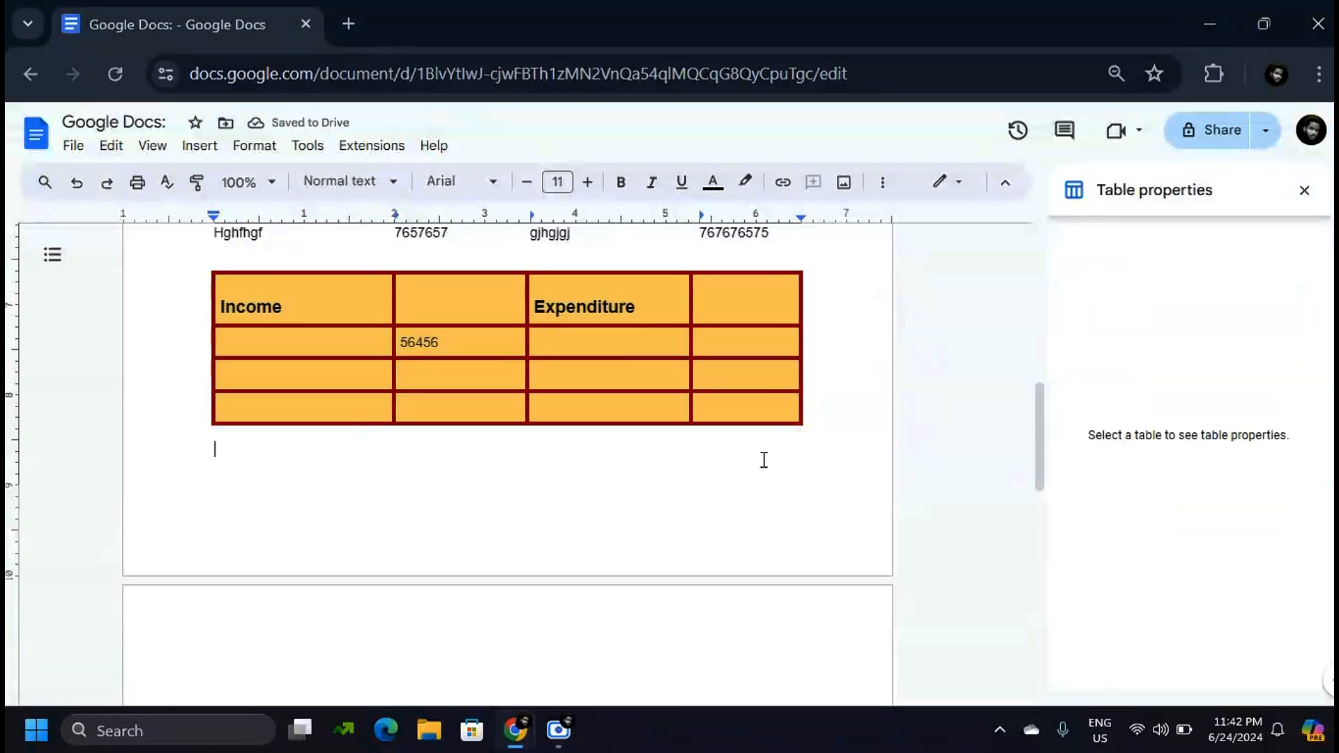
scroll(559, 379, "up", 3)
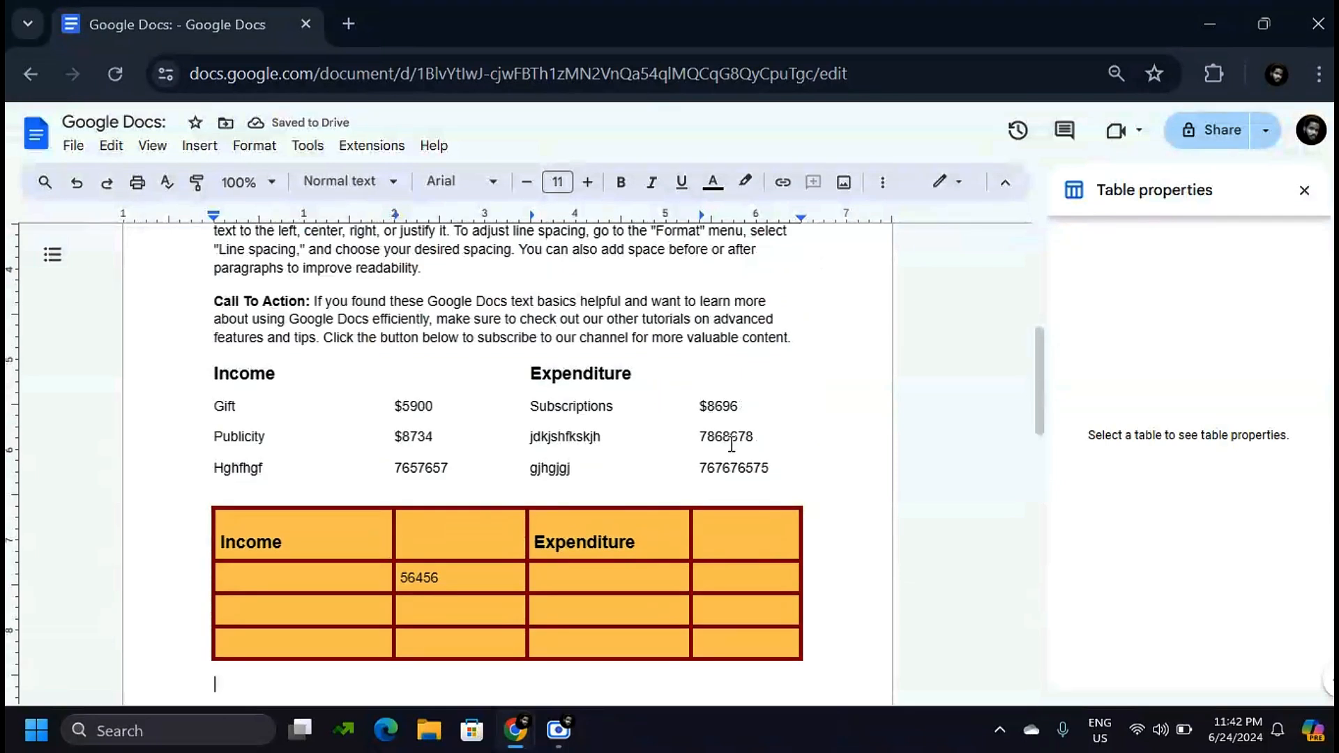
scroll(733, 434, "down", 2)
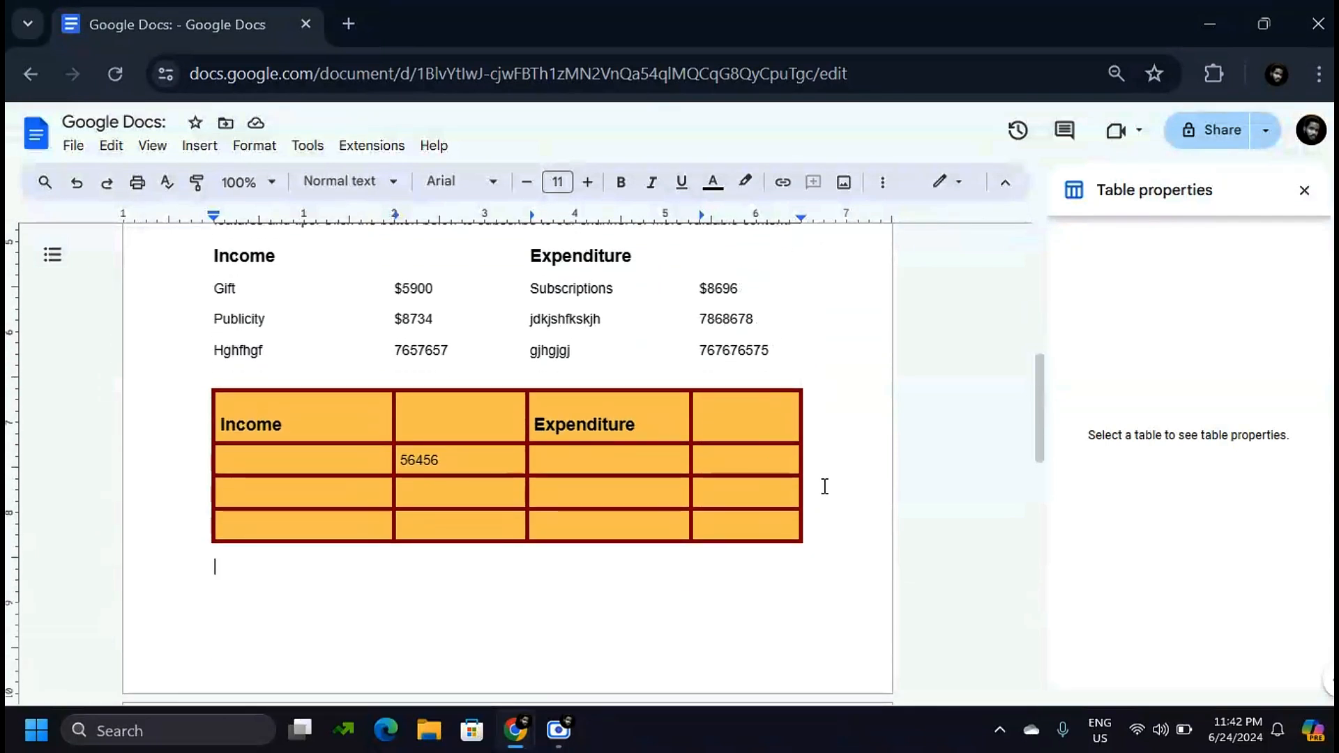
Step: Set the border color of the orange table to white
left_click(738, 521)
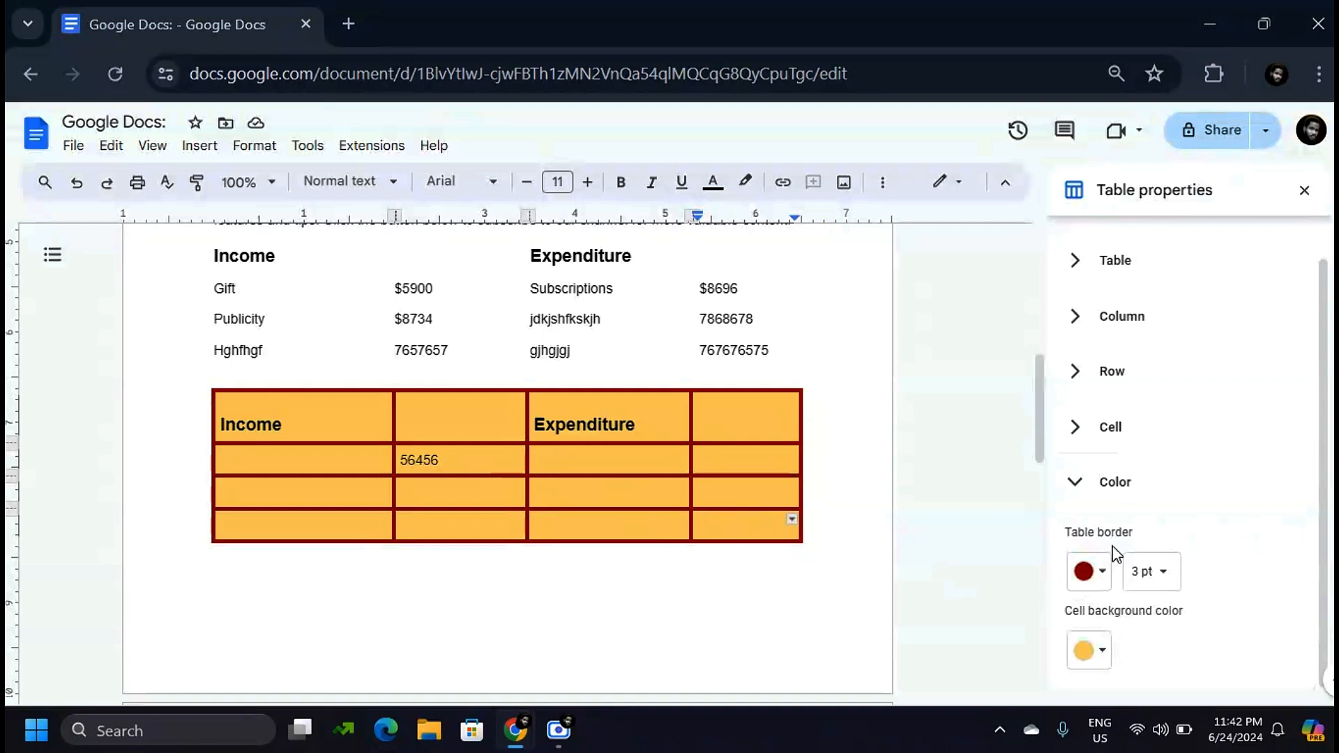
left_click(1100, 574)
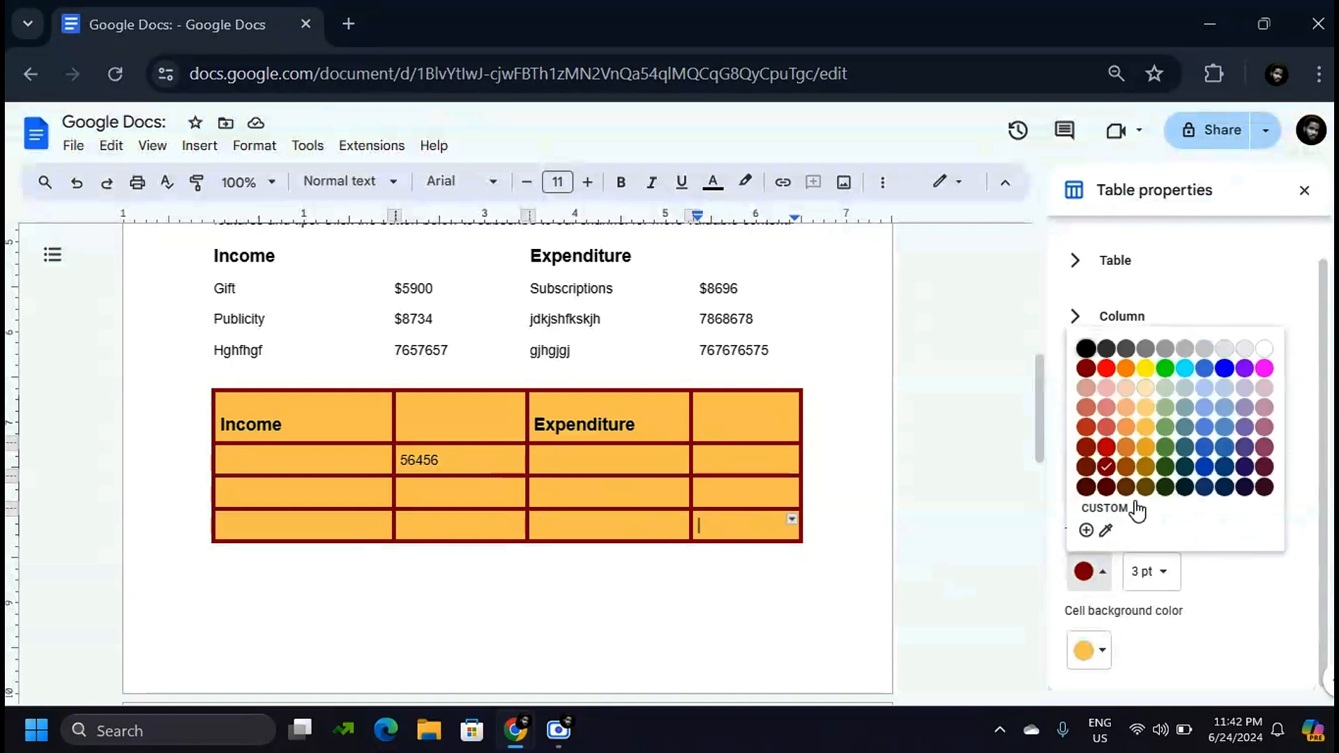
left_click(1265, 357)
left_click(744, 588)
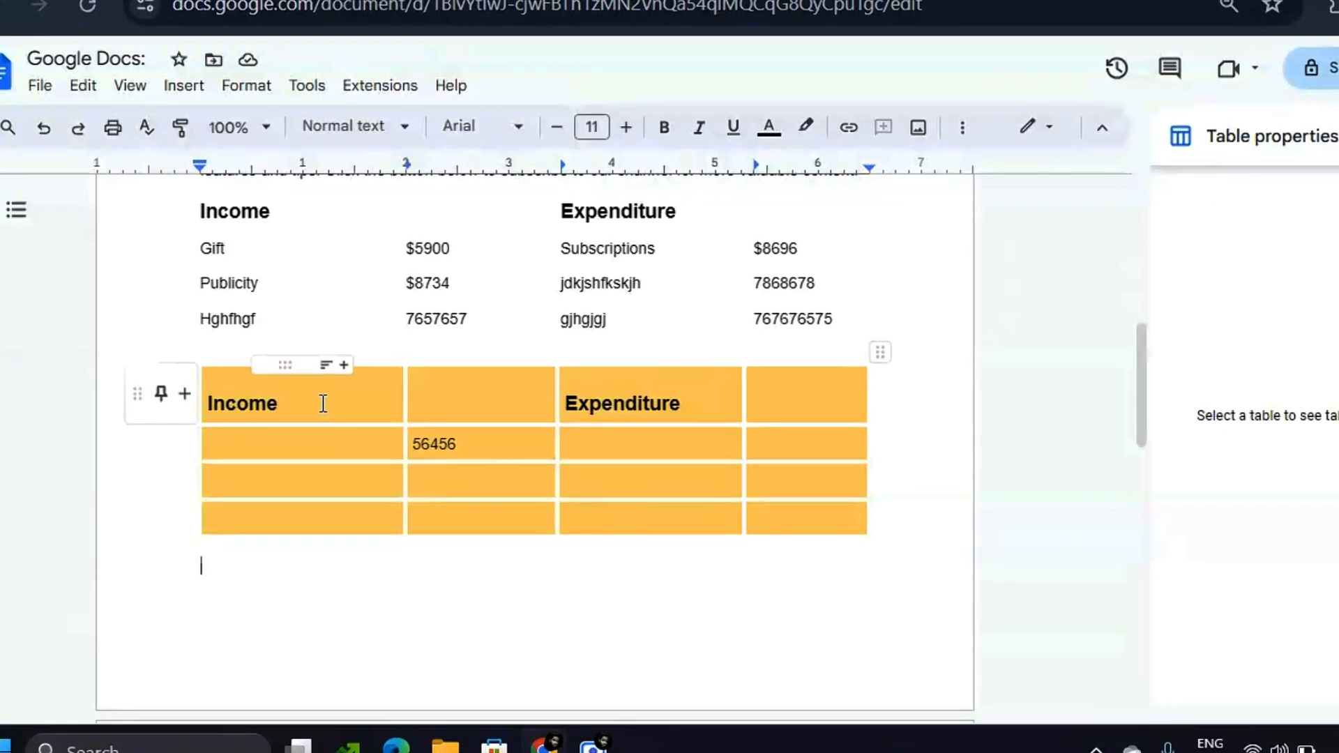
Step: Move the text cursor from the Income header through the first column's cells and across the second row to its last cell
left_click(328, 425)
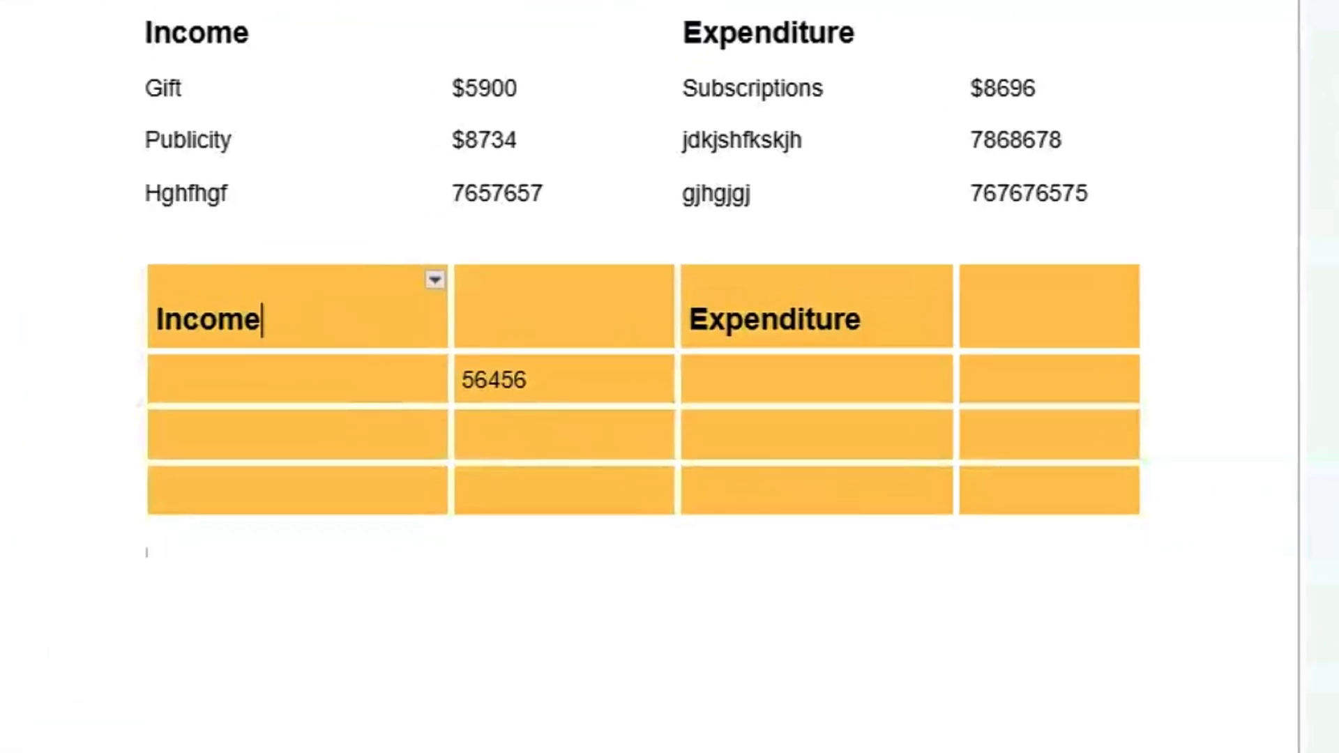
key("Down")
key("Down")
key("Down")
key("Up")
key("Up")
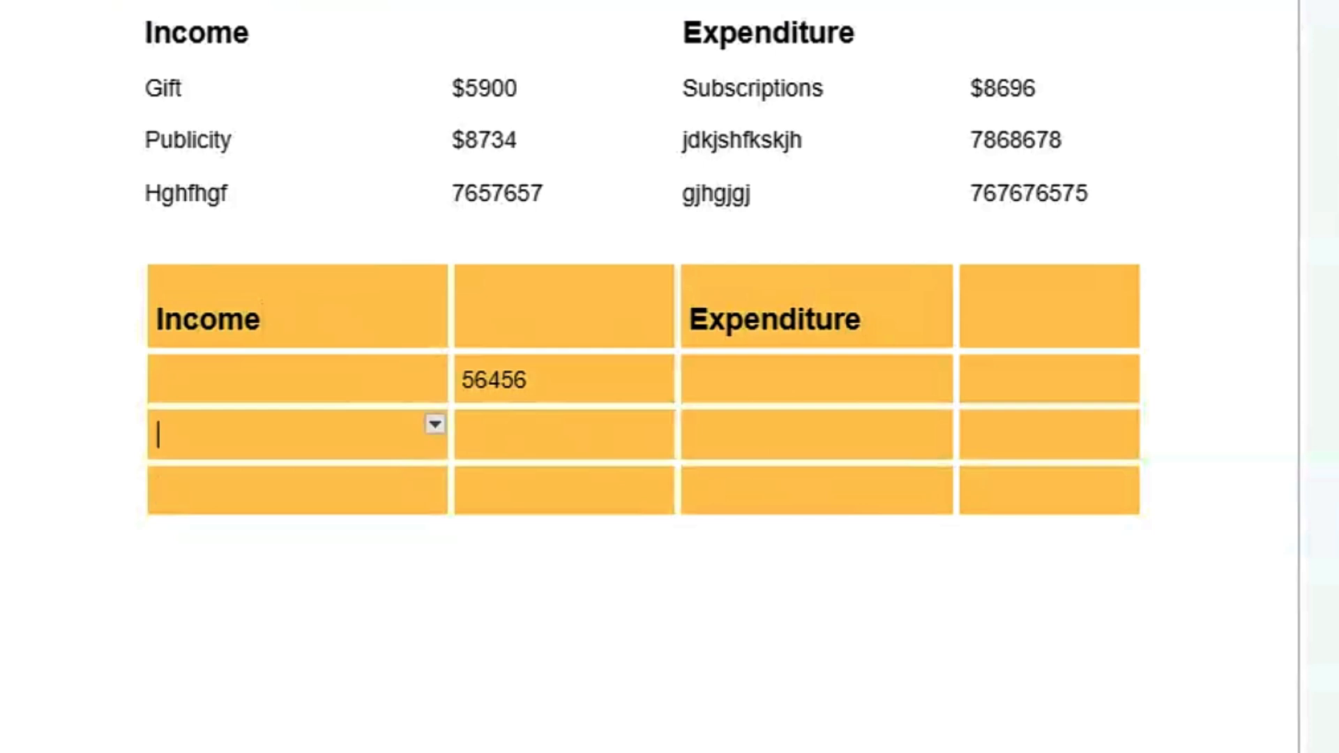
key("Right")
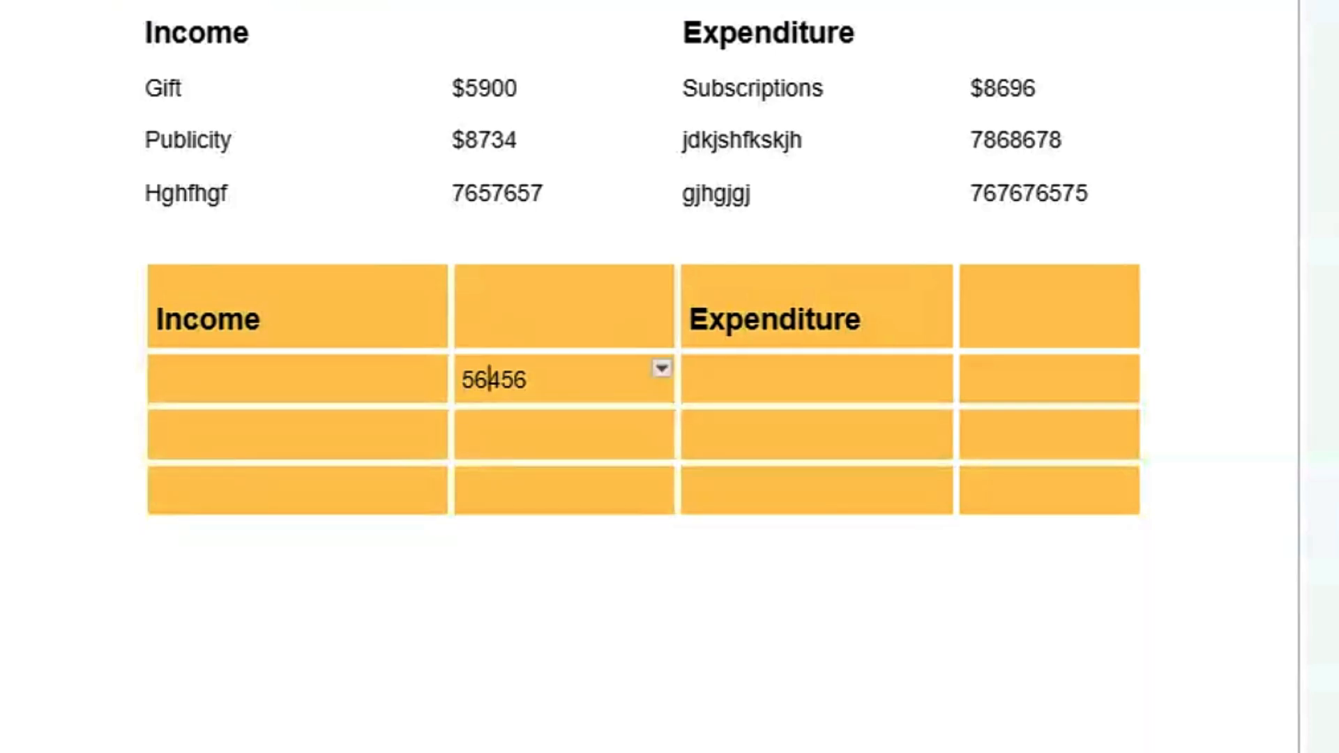
key("Right")
key("Right")
key("Right")
key("Right")
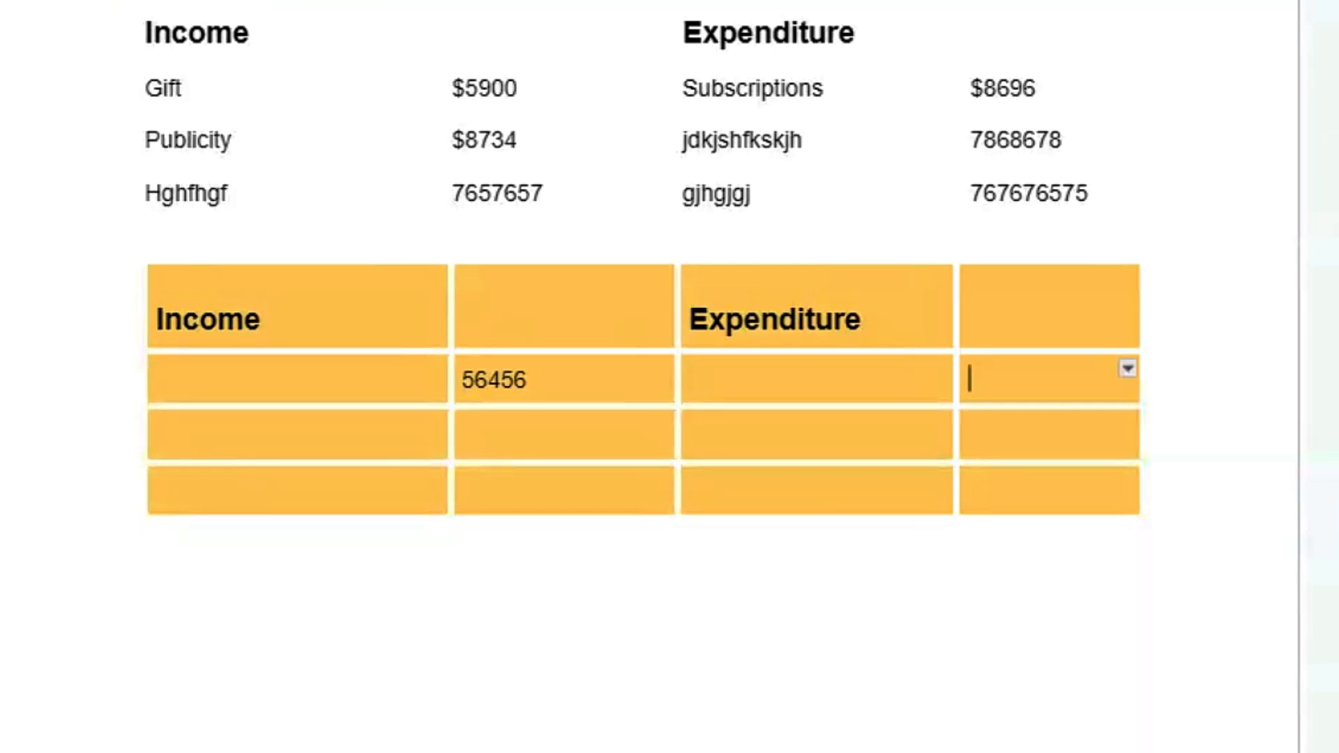